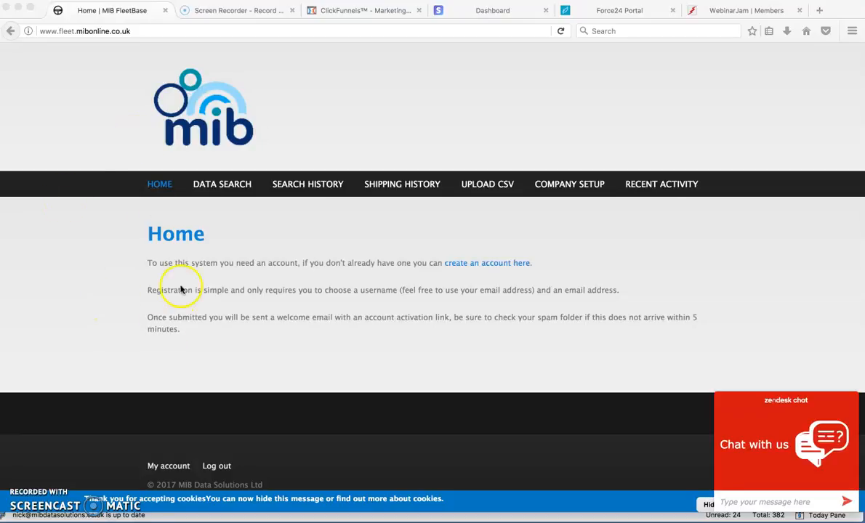
Step: Open the Data Search page to reach its list of selection sections
{"action": "left_click", "coordinate": [224, 187]}
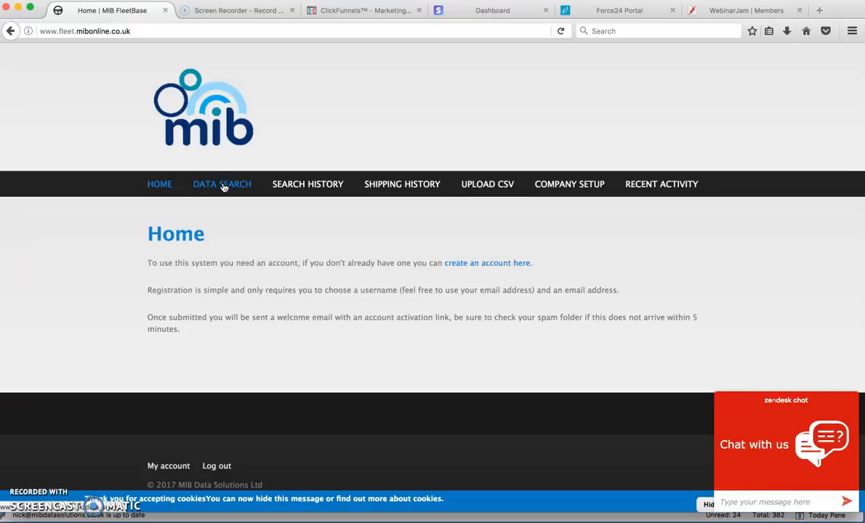
{"action": "left_click", "coordinate": [224, 186]}
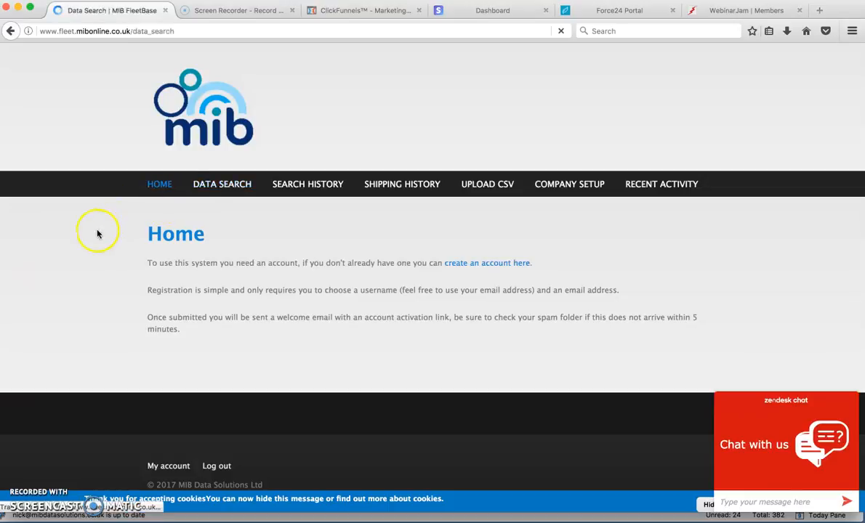
{"action": "scroll", "coordinate": [126, 254], "scroll_direction": "down", "scroll_amount": 5}
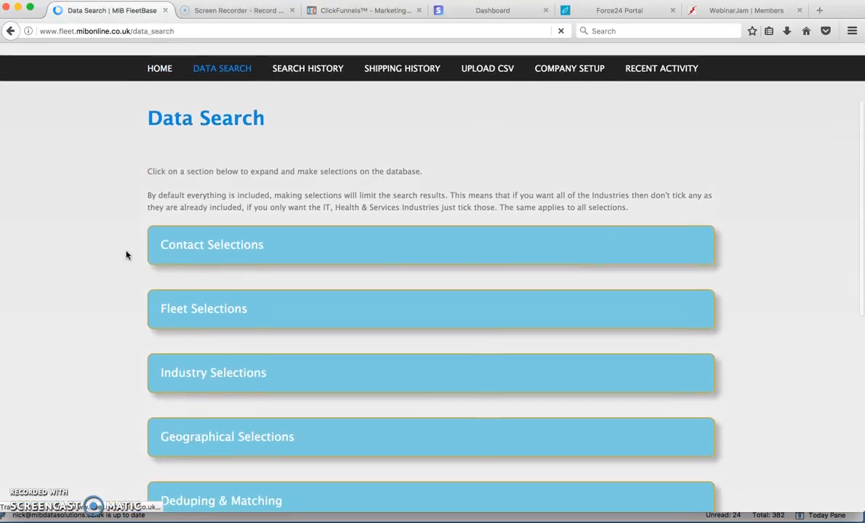
{"action": "scroll", "coordinate": [126, 255], "scroll_direction": "down", "scroll_amount": 1}
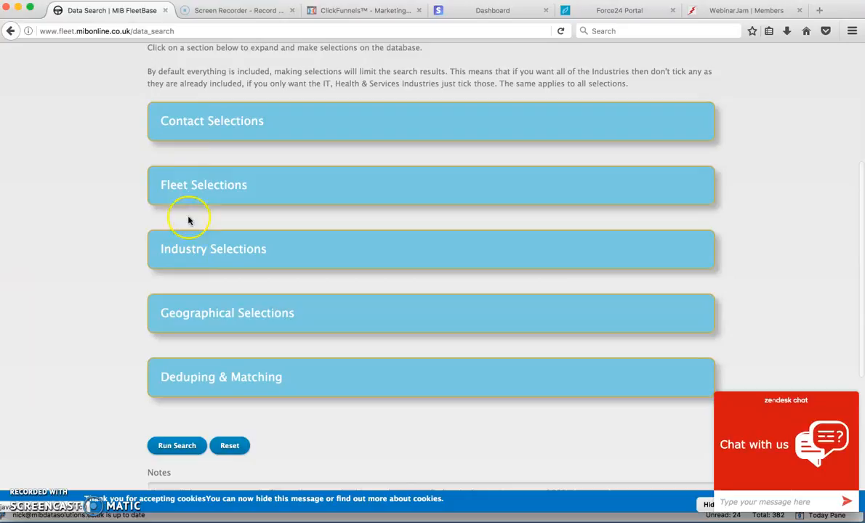
Step: In Contact Selections, require a personal email and exclude companies on the Telephone Preference Service, and expand Fleet Selections
{"action": "left_click", "coordinate": [208, 123]}
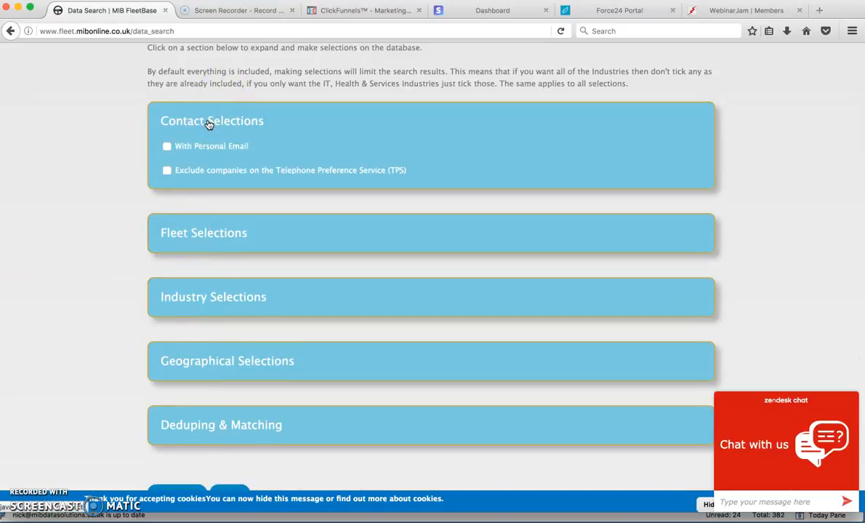
{"action": "scroll", "coordinate": [126, 183], "scroll_direction": "down", "scroll_amount": 2}
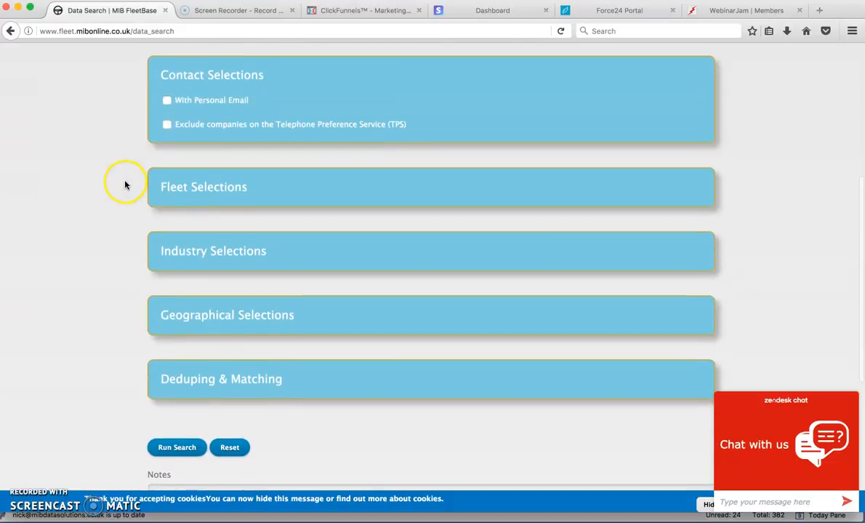
{"action": "scroll", "coordinate": [132, 222], "scroll_direction": "down", "scroll_amount": 2}
{"action": "scroll", "coordinate": [131, 221], "scroll_direction": "up", "scroll_amount": 3}
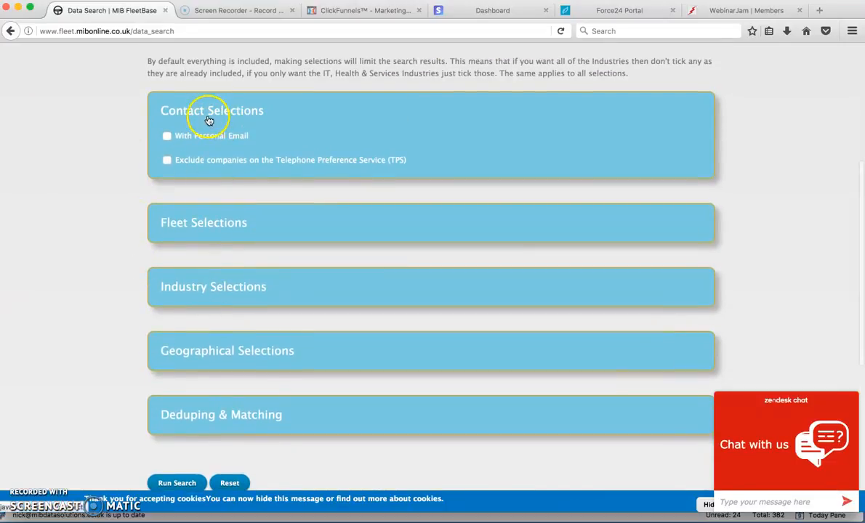
{"action": "left_click", "coordinate": [167, 160]}
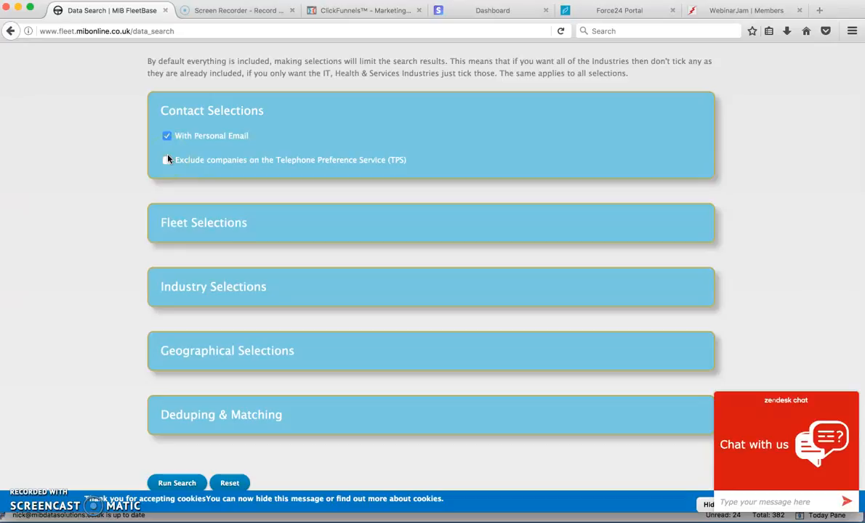
{"action": "left_click", "coordinate": [168, 159]}
{"action": "left_click", "coordinate": [168, 222]}
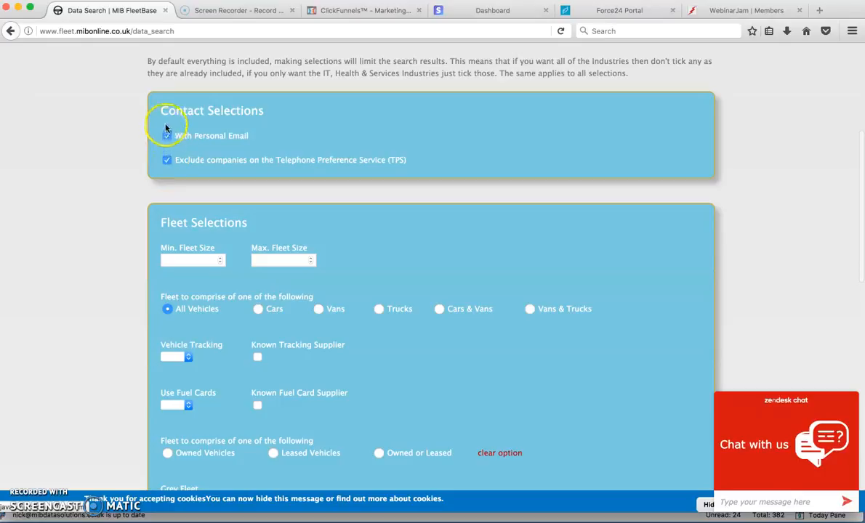
{"action": "scroll", "coordinate": [127, 217], "scroll_direction": "down", "scroll_amount": 3}
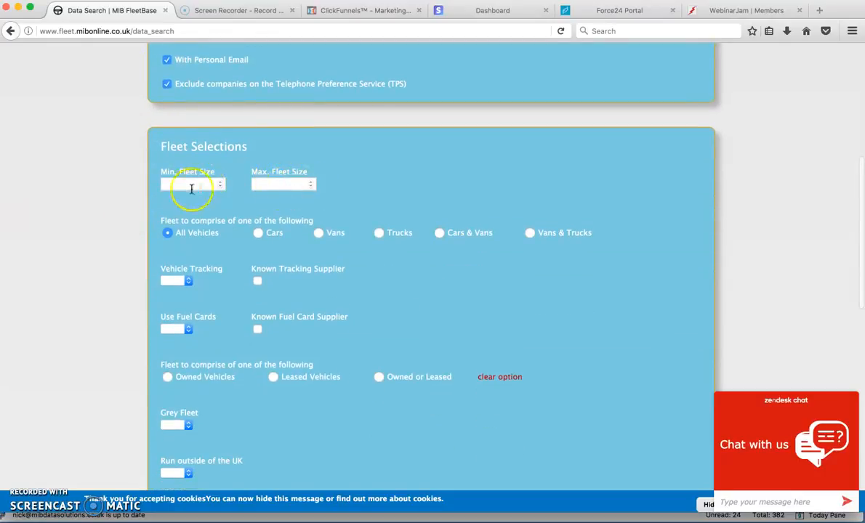
Step: Try the Cars, Vans, Trucks, Cars & Vans and Vans & Trucks fleet types, returning to All Vehicles
{"action": "left_click", "coordinate": [276, 245]}
{"action": "left_click", "coordinate": [321, 235]}
{"action": "left_click", "coordinate": [377, 234]}
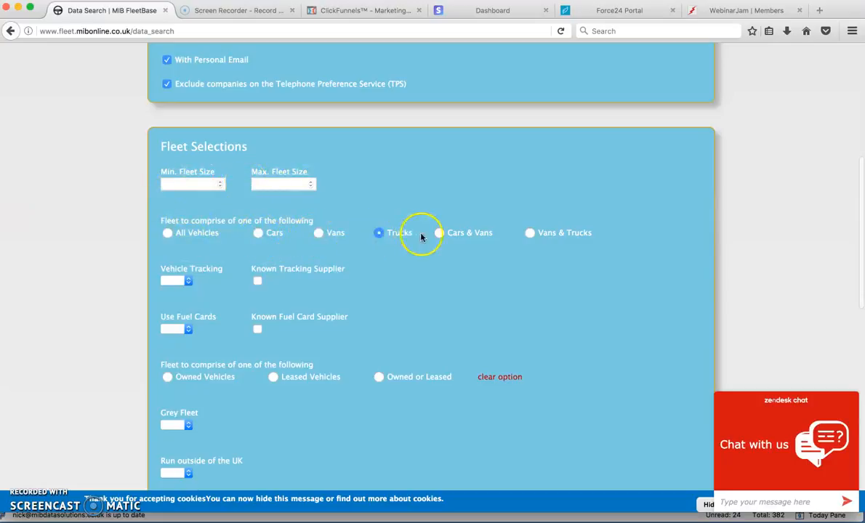
{"action": "left_click", "coordinate": [451, 233]}
{"action": "left_click", "coordinate": [530, 234]}
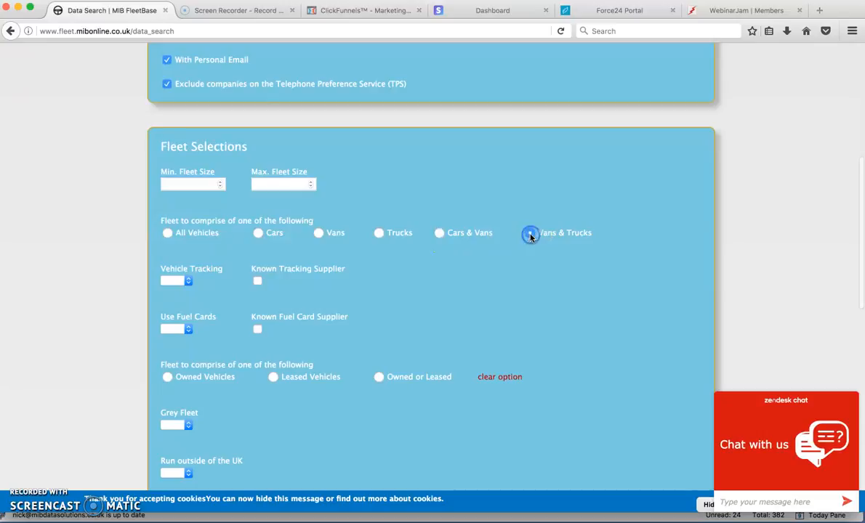
{"action": "left_click", "coordinate": [441, 237]}
{"action": "left_click", "coordinate": [165, 233]}
Step: Set the minimum fleet size to 3
{"action": "left_click", "coordinate": [220, 183]}
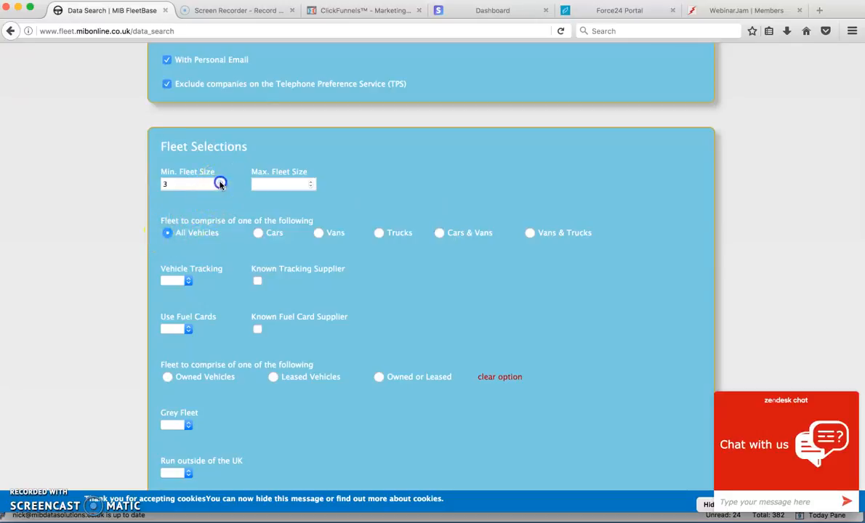
{"action": "left_click", "coordinate": [221, 182]}
{"action": "left_click_drag", "start_coordinate": [186, 184], "coordinate": [136, 186]}
{"action": "type", "text": "10"}
{"action": "key", "text": "BackSpace"}
{"action": "type", "text": "10"}
{"action": "key", "text": "BackSpace"}
{"action": "key", "text": "BackSpace"}
{"action": "key", "text": "BackSpace"}
{"action": "type", "text": "3"}
Step: Set the maximum fleet size to 50
{"action": "left_click", "coordinate": [303, 184]}
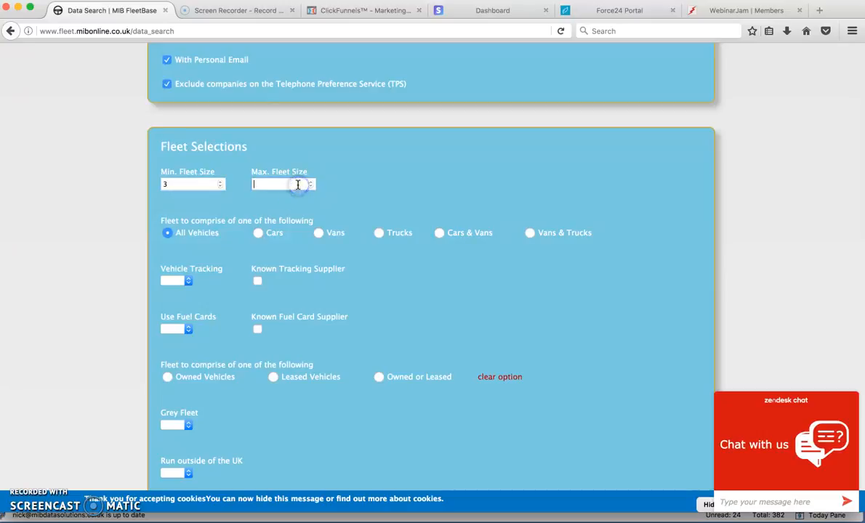
{"action": "type", "text": "5"}
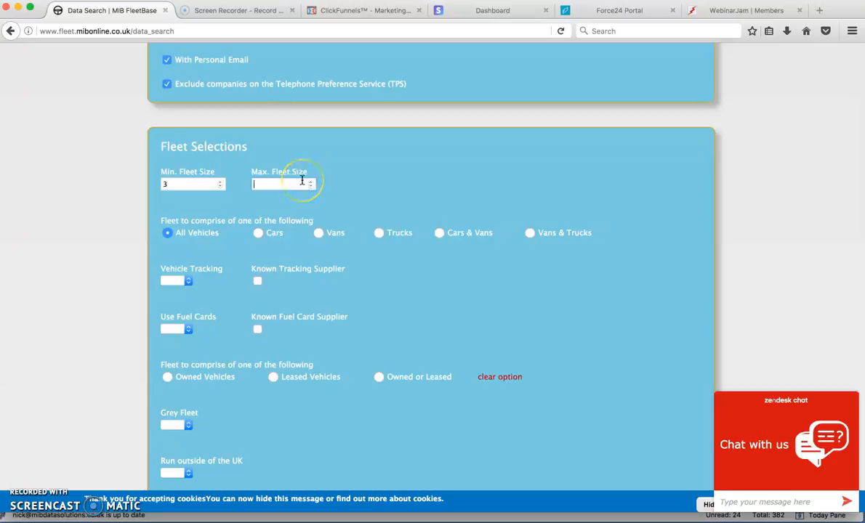
{"action": "type", "text": "0"}
{"action": "left_click", "coordinate": [260, 184]}
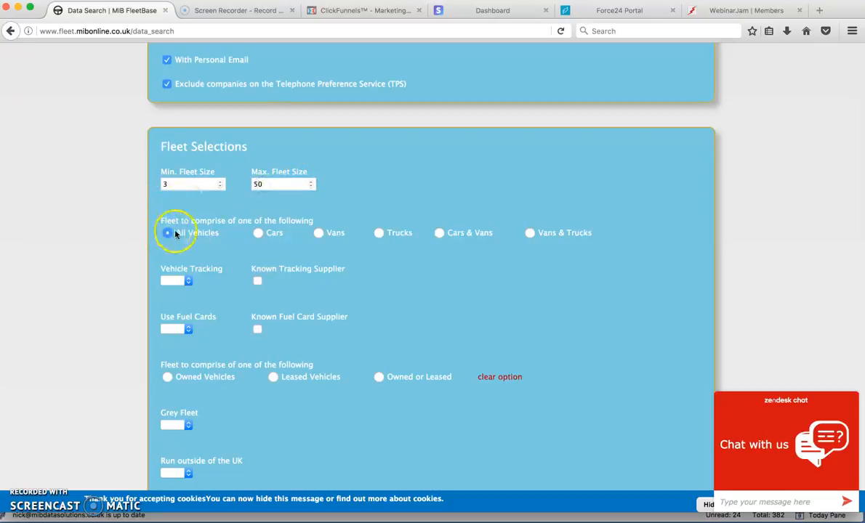
Step: Try the Yes and No vehicle tracking filters and the known tracking supplier option, and clear them both
{"action": "scroll", "coordinate": [116, 288], "scroll_direction": "down", "scroll_amount": 2}
{"action": "left_click", "coordinate": [187, 218]}
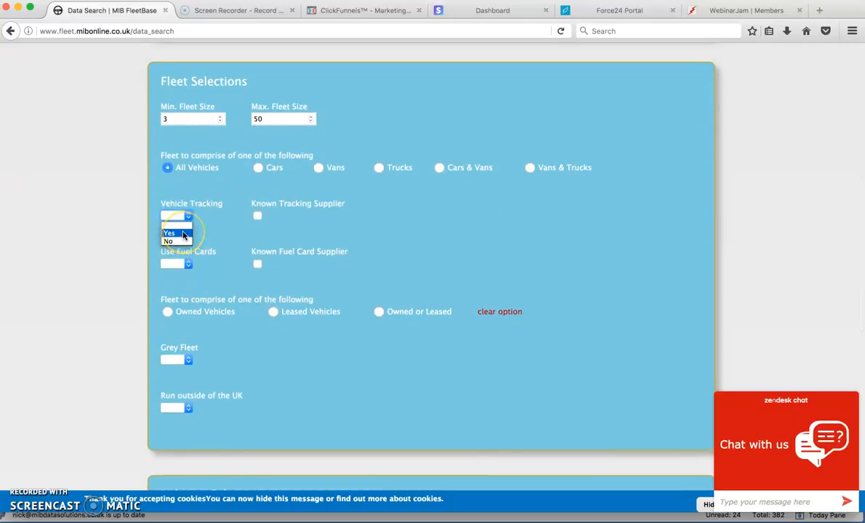
{"action": "left_click", "coordinate": [183, 234]}
{"action": "left_click", "coordinate": [187, 215]}
{"action": "left_click", "coordinate": [182, 237]}
{"action": "left_click", "coordinate": [215, 214]}
{"action": "left_click", "coordinate": [187, 216]}
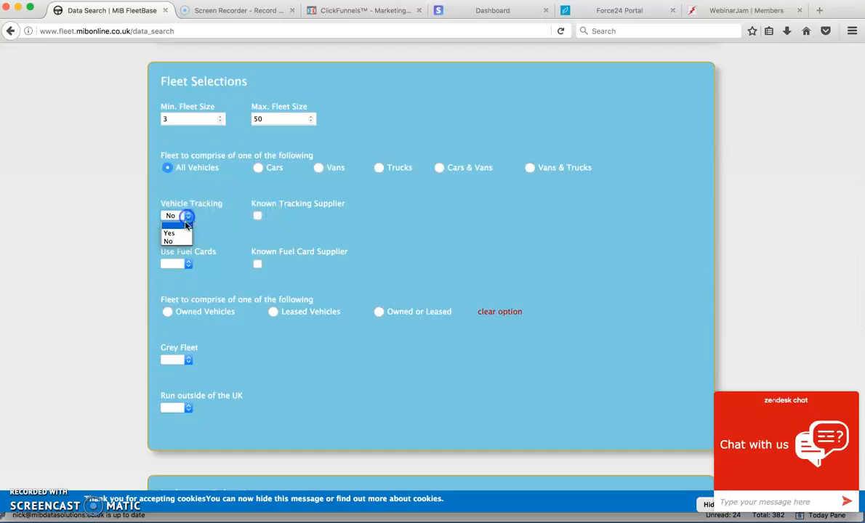
{"action": "left_click", "coordinate": [182, 234]}
{"action": "left_click", "coordinate": [258, 219]}
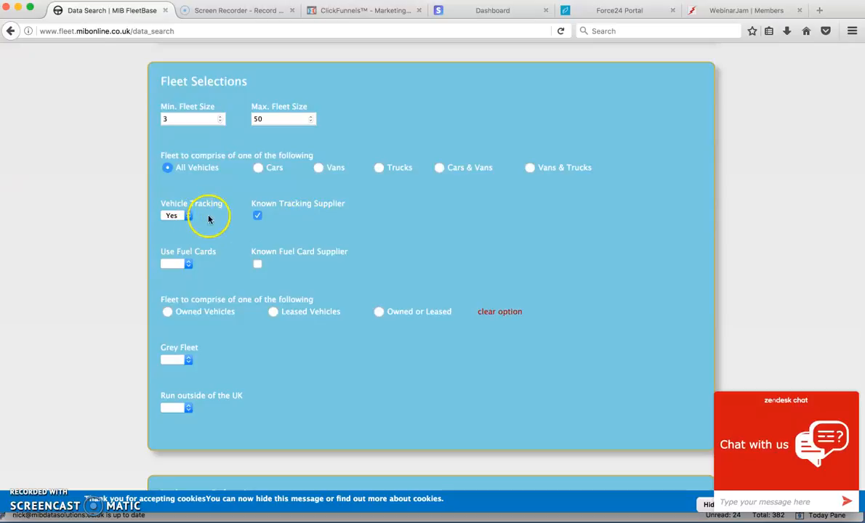
{"action": "left_click", "coordinate": [257, 217]}
{"action": "left_click", "coordinate": [187, 216]}
{"action": "left_click", "coordinate": [184, 230]}
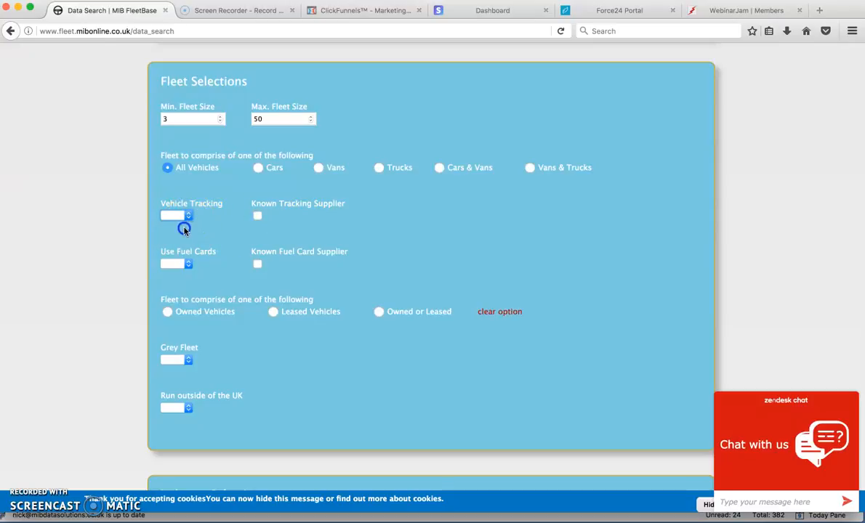
Step: Check the choices for fuel card use, and try the Owned or Leased vehicle option before clearing it
{"action": "left_click", "coordinate": [188, 264]}
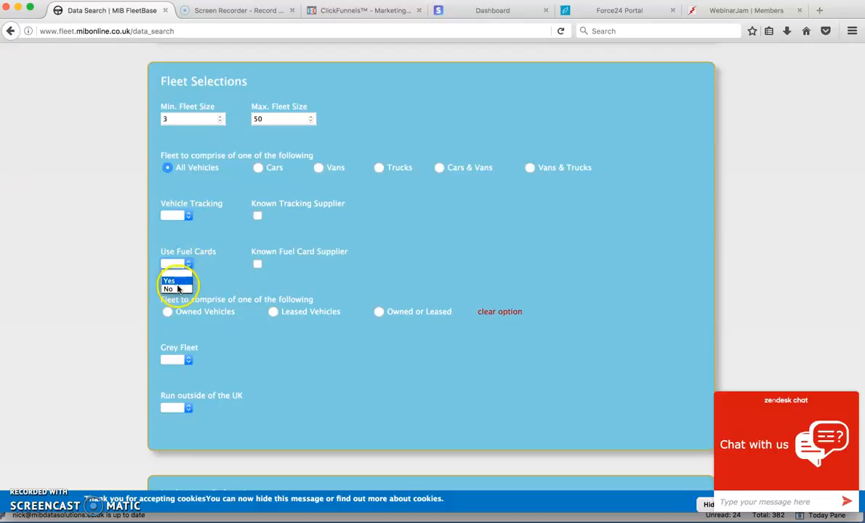
{"action": "left_click", "coordinate": [209, 271]}
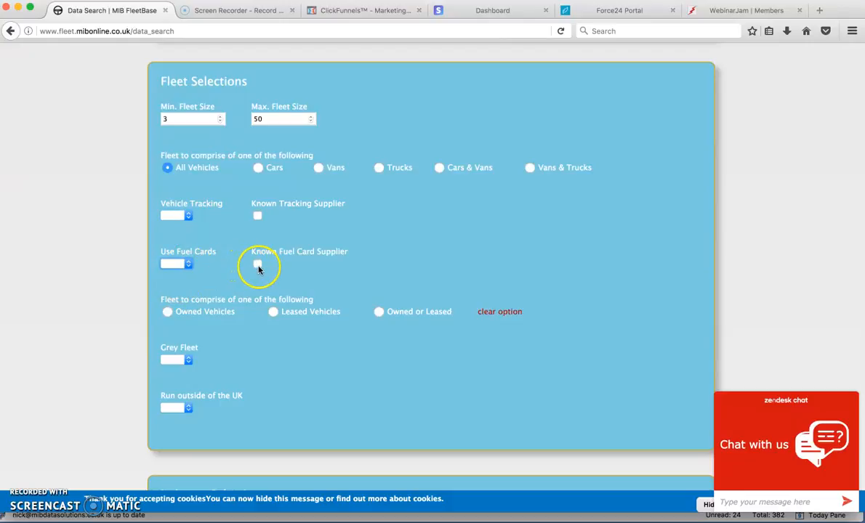
{"action": "scroll", "coordinate": [233, 277], "scroll_direction": "down", "scroll_amount": 2}
{"action": "scroll", "coordinate": [233, 277], "scroll_direction": "down", "scroll_amount": 1}
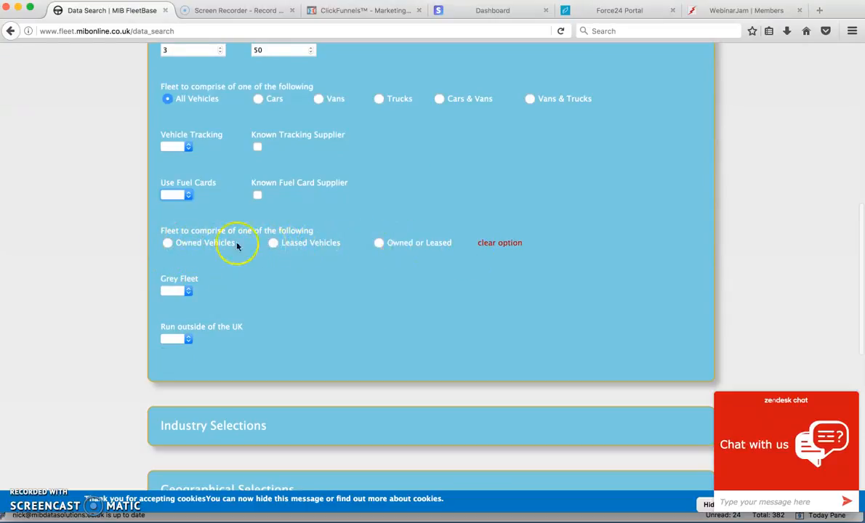
{"action": "scroll", "coordinate": [349, 271], "scroll_direction": "down", "scroll_amount": 1}
{"action": "scroll", "coordinate": [349, 270], "scroll_direction": "down", "scroll_amount": 1}
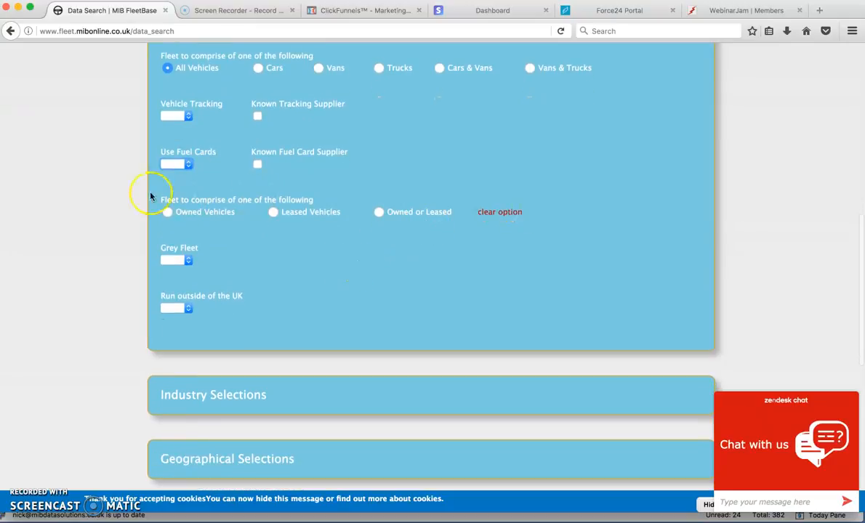
{"action": "left_click", "coordinate": [380, 214]}
{"action": "left_click", "coordinate": [493, 214]}
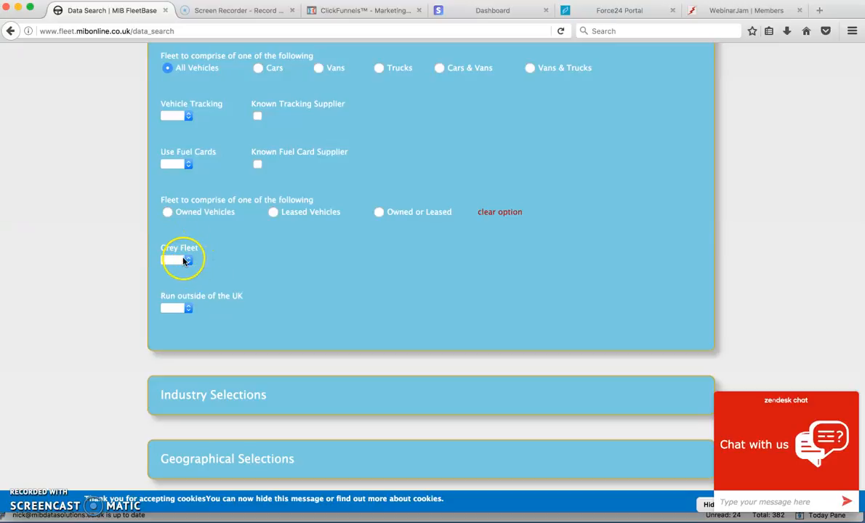
Step: View the available choices for grey fleet and for fleets run outside of the UK
{"action": "left_click", "coordinate": [188, 261]}
{"action": "left_click", "coordinate": [208, 246]}
{"action": "left_click", "coordinate": [190, 311]}
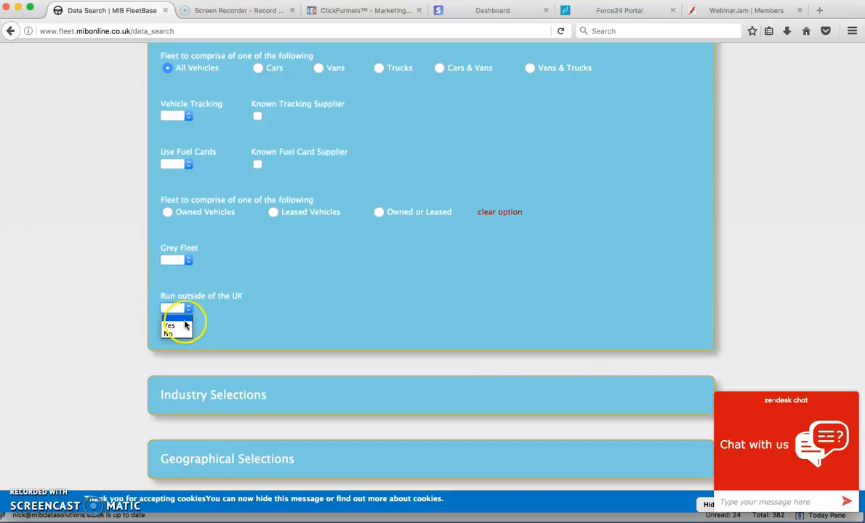
{"action": "left_click", "coordinate": [210, 311]}
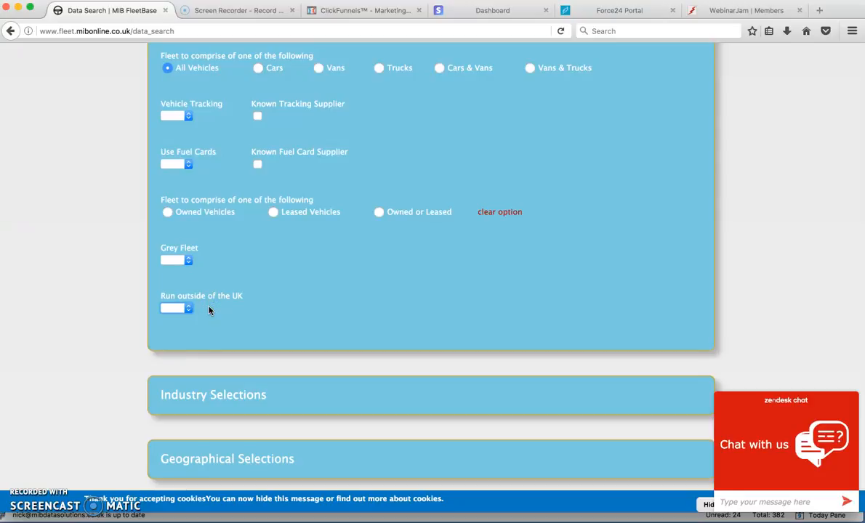
{"action": "left_click", "coordinate": [189, 309]}
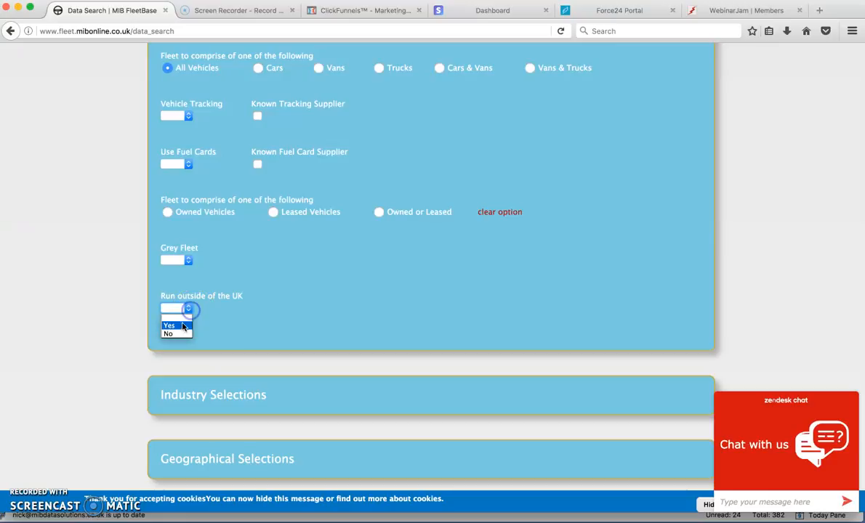
{"action": "left_click", "coordinate": [217, 305]}
Step: Expand Industry Selections and exclude the Education, Government and Health industries
{"action": "scroll", "coordinate": [98, 314], "scroll_direction": "down", "scroll_amount": 3}
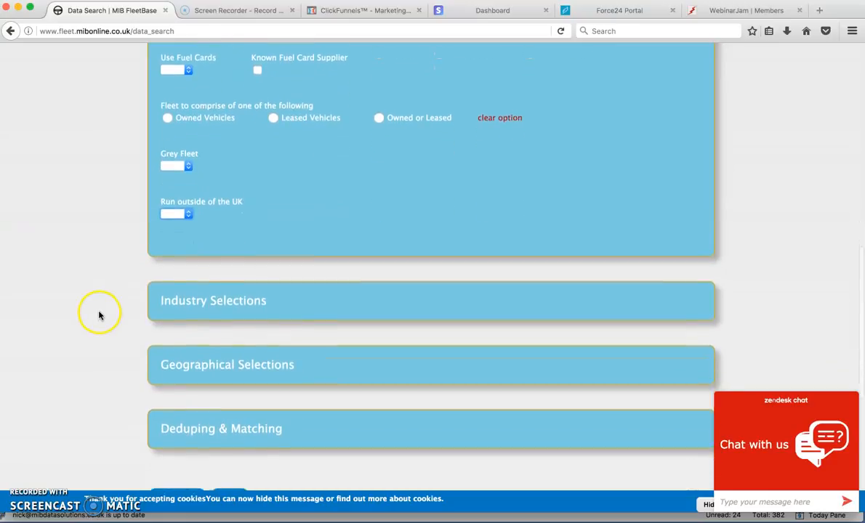
{"action": "scroll", "coordinate": [100, 315], "scroll_direction": "down", "scroll_amount": 4}
{"action": "left_click", "coordinate": [194, 162]}
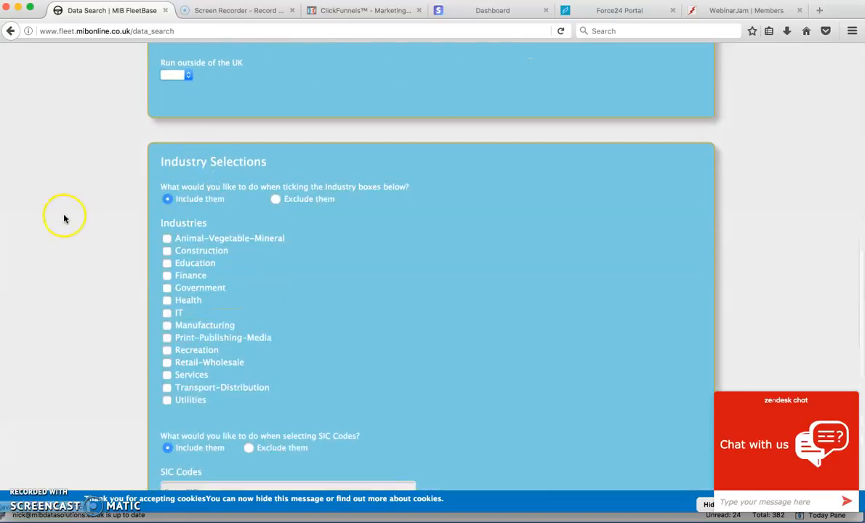
{"action": "scroll", "coordinate": [67, 218], "scroll_direction": "down", "scroll_amount": 1}
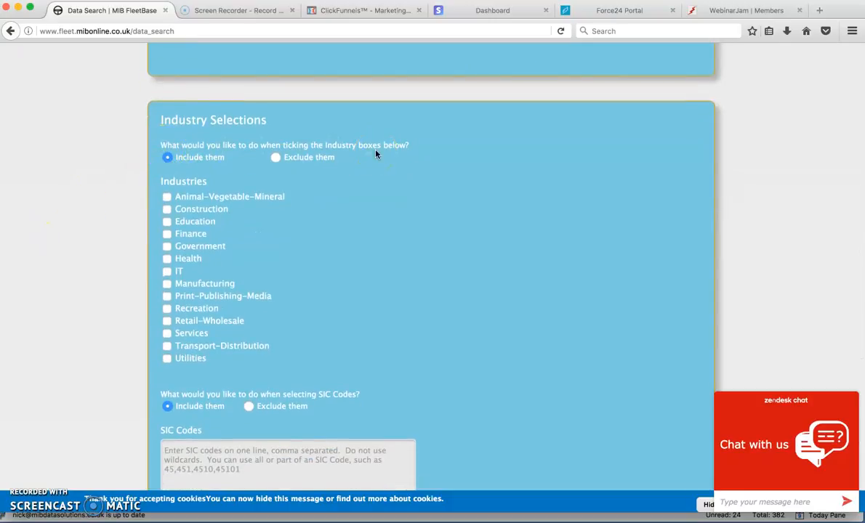
{"action": "left_click", "coordinate": [256, 168]}
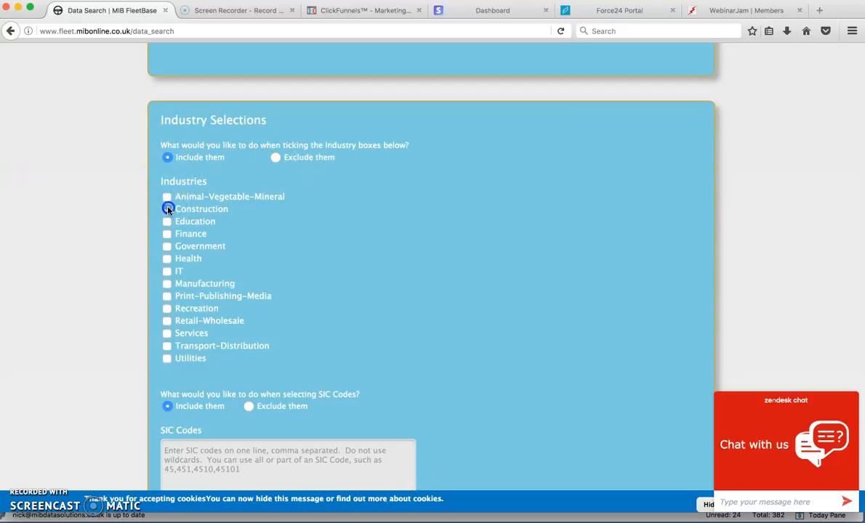
{"action": "left_click", "coordinate": [166, 224]}
{"action": "left_click", "coordinate": [277, 158]}
{"action": "left_click", "coordinate": [166, 233]}
{"action": "left_click", "coordinate": [167, 258]}
Step: Choose to include the selected SIC codes, and untick the Education, Government and Health industries
{"action": "scroll", "coordinate": [287, 272], "scroll_direction": "down", "scroll_amount": 1}
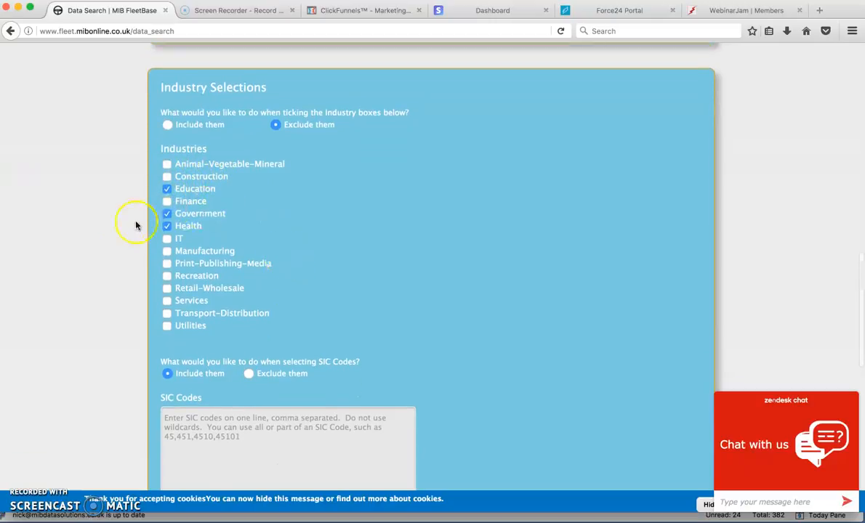
{"action": "scroll", "coordinate": [121, 232], "scroll_direction": "down", "scroll_amount": 2}
{"action": "left_click", "coordinate": [168, 296]}
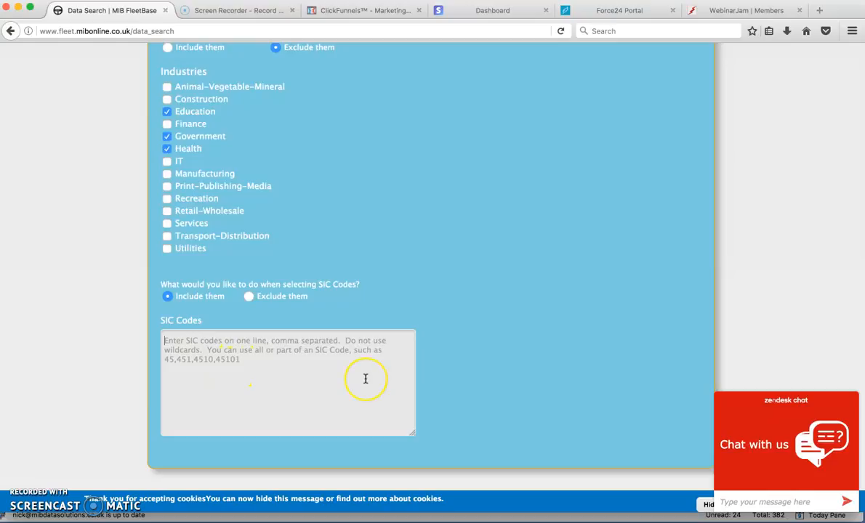
{"action": "left_click", "coordinate": [166, 112]}
{"action": "left_click", "coordinate": [167, 136]}
{"action": "left_click", "coordinate": [167, 148]}
{"action": "left_click", "coordinate": [225, 359]}
{"action": "type", "text": "45,"}
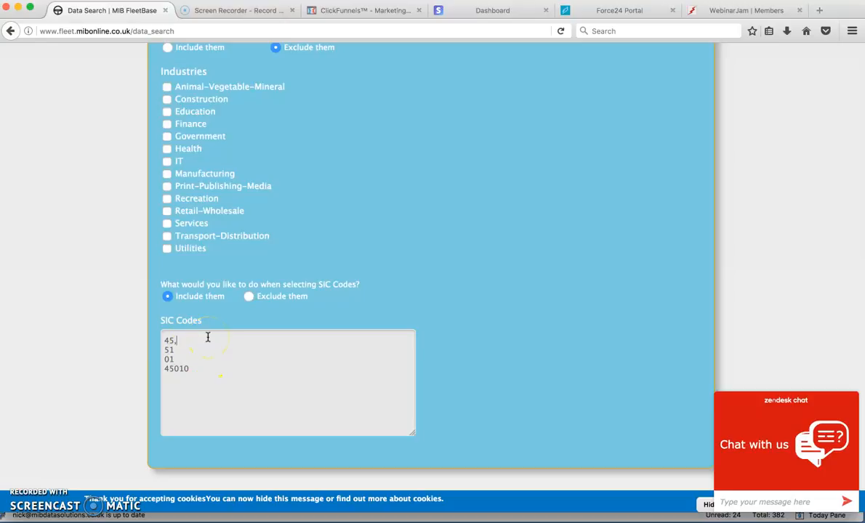
{"action": "left_click_drag", "start_coordinate": [199, 373], "coordinate": [160, 334]}
{"action": "key", "text": "BackSpace"}
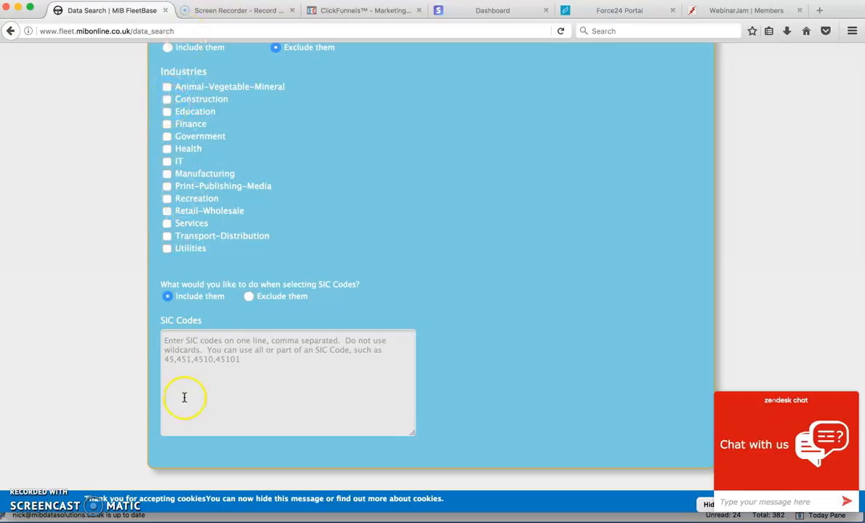
Step: Enter 45 as the SIC code to include, and expand Geographical Selections
{"action": "type", "text": "45"}
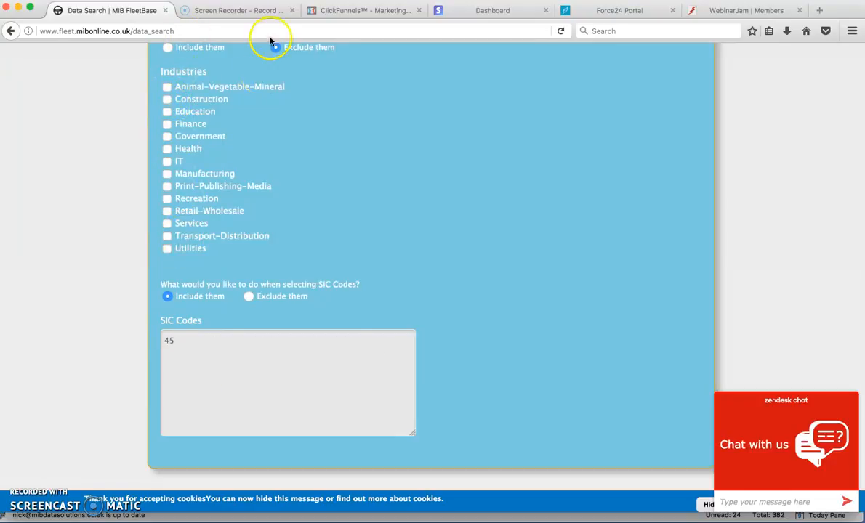
{"action": "scroll", "coordinate": [271, 41], "scroll_direction": "up", "scroll_amount": 1}
{"action": "scroll", "coordinate": [294, 93], "scroll_direction": "down", "scroll_amount": 5}
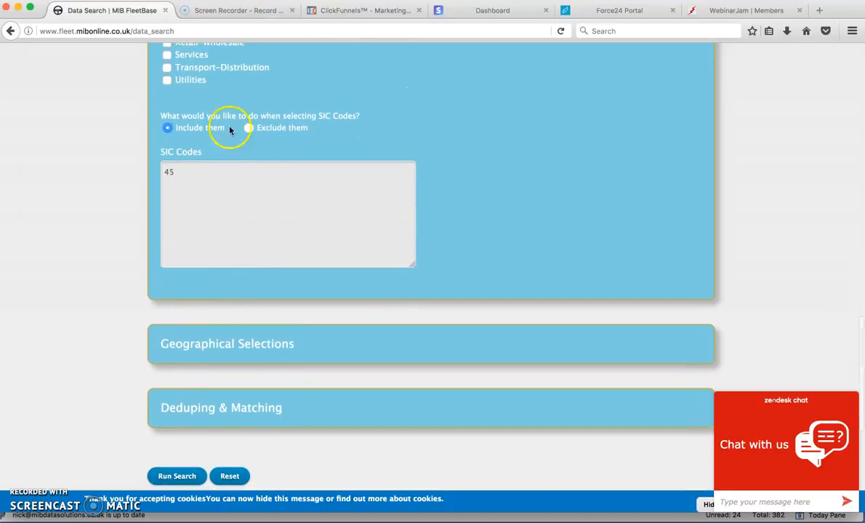
{"action": "scroll", "coordinate": [211, 137], "scroll_direction": "down", "scroll_amount": 3}
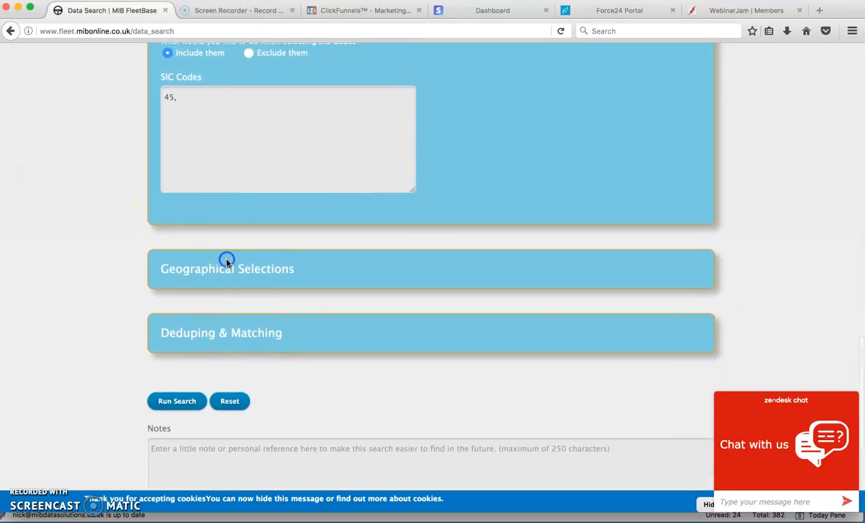
{"action": "left_click", "coordinate": [227, 263]}
{"action": "scroll", "coordinate": [102, 261], "scroll_direction": "down", "scroll_amount": 3}
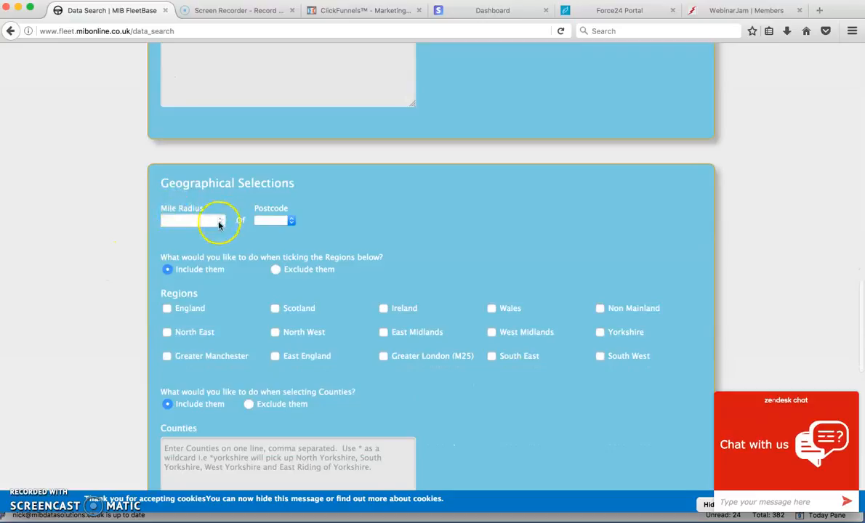
Step: Try a search radius of 50 miles around postcode AB16
{"action": "left_click", "coordinate": [204, 220]}
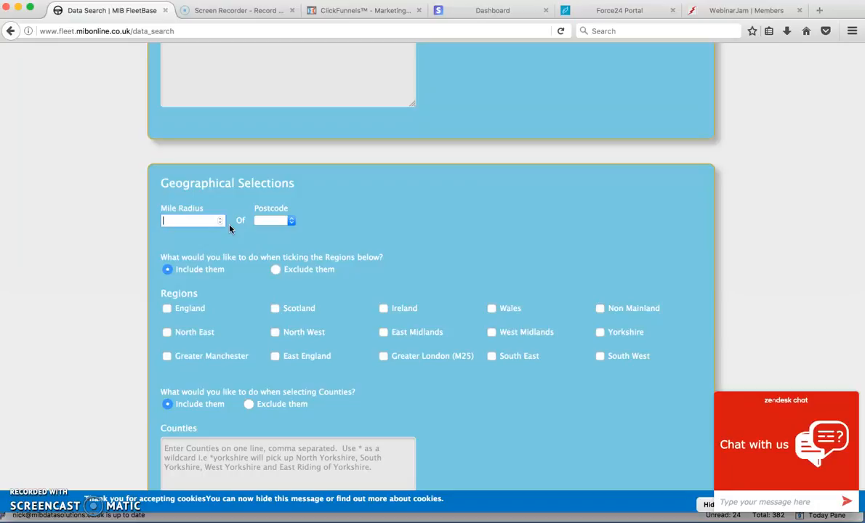
{"action": "left_click", "coordinate": [220, 218]}
{"action": "left_click", "coordinate": [288, 221]}
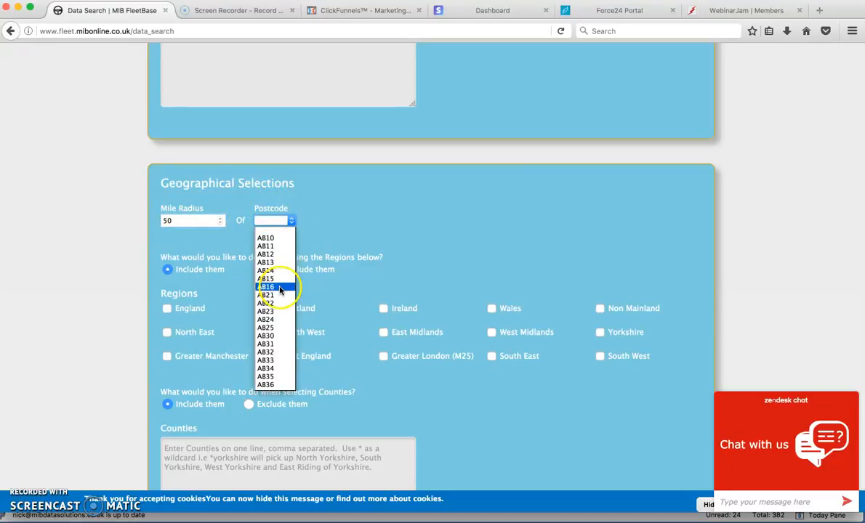
{"action": "left_click", "coordinate": [279, 287]}
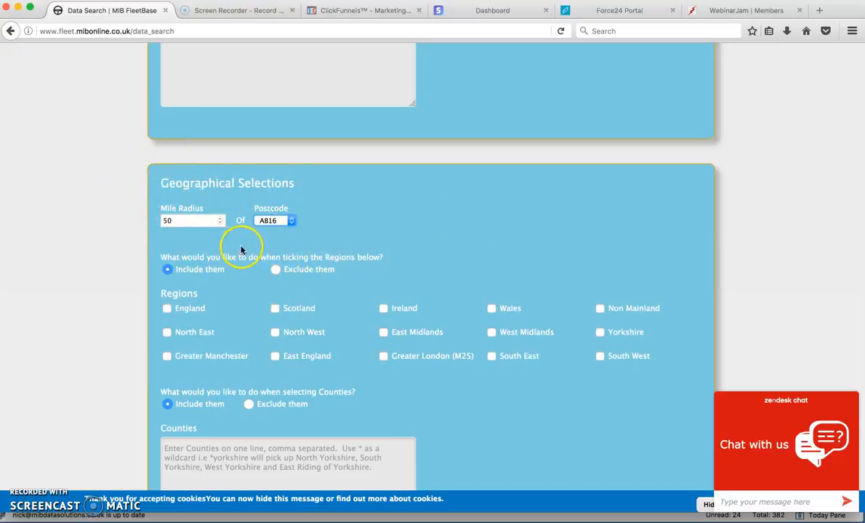
{"action": "left_click", "coordinate": [291, 221]}
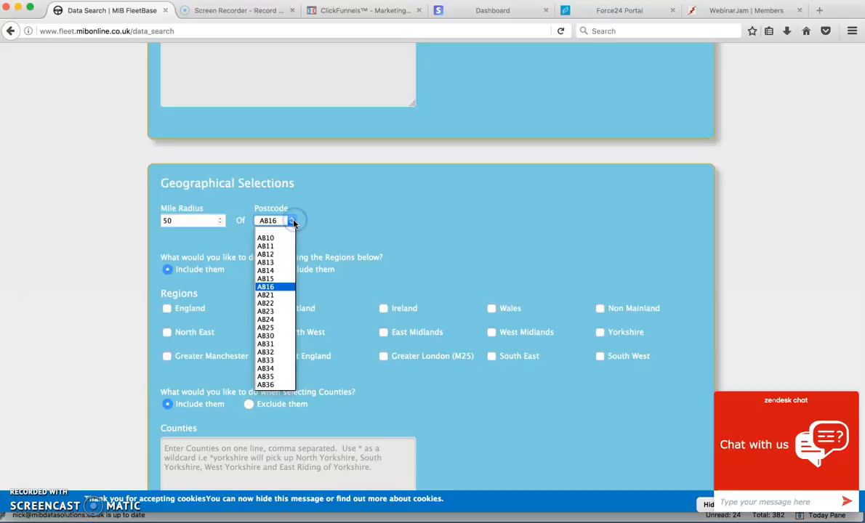
{"action": "left_click", "coordinate": [293, 222]}
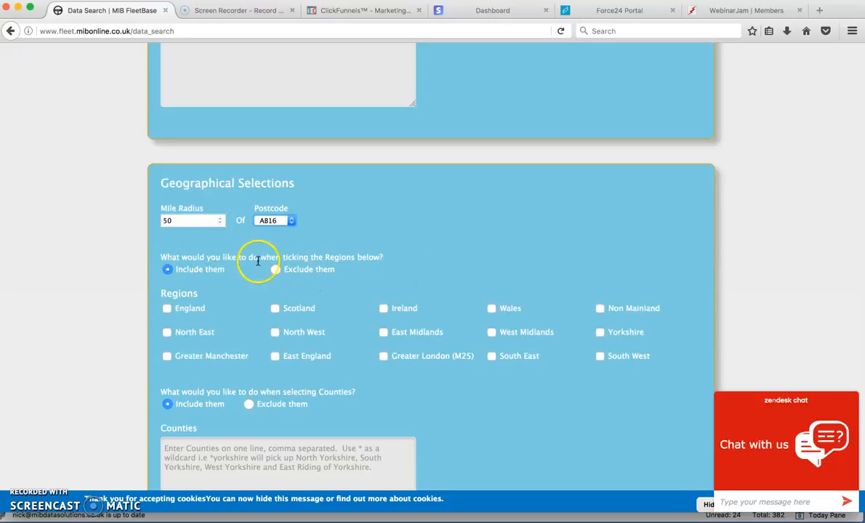
Step: Clear the mile radius and the postcode it is measured from
{"action": "scroll", "coordinate": [203, 221], "scroll_direction": "down", "scroll_amount": 1}
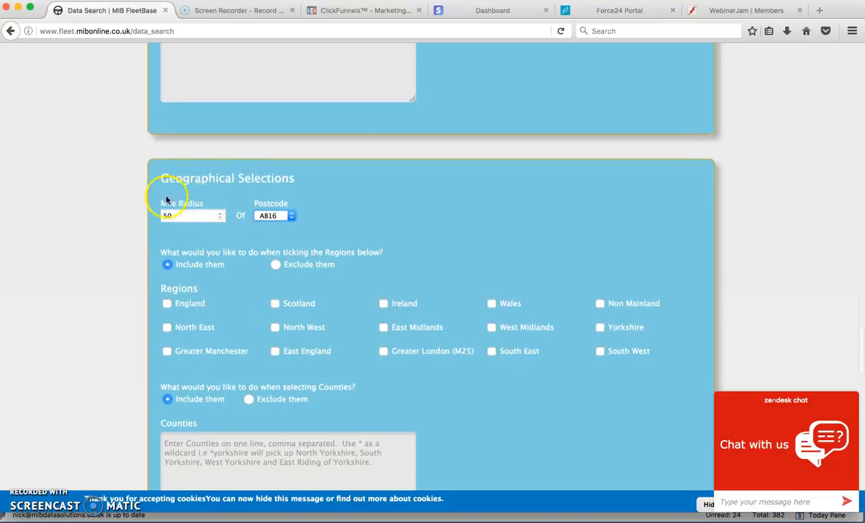
{"action": "double_click", "coordinate": [166, 215]}
{"action": "key", "text": "BackSpace"}
{"action": "left_click", "coordinate": [298, 215]}
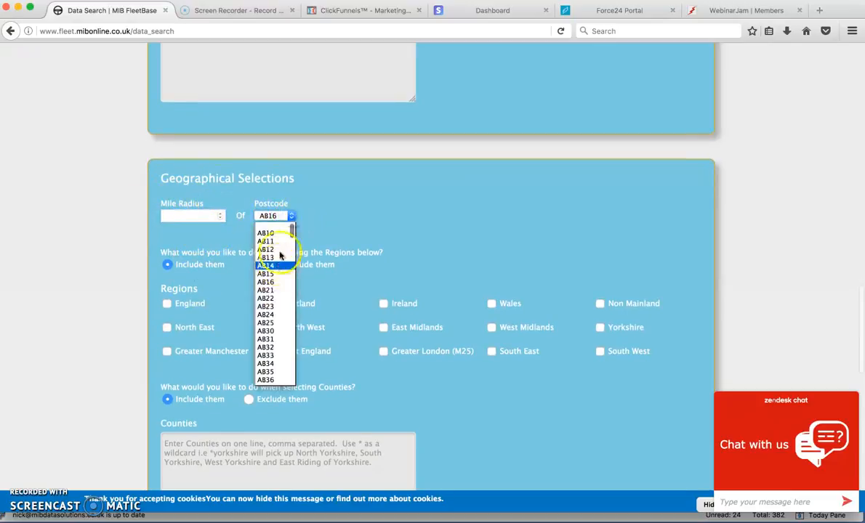
{"action": "left_click", "coordinate": [261, 222]}
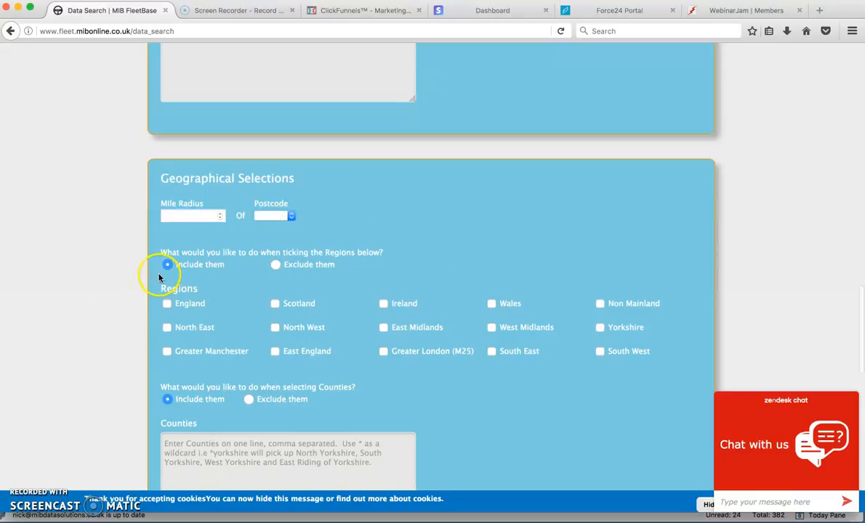
Step: Include the England region, and exclude the county warwickshire
{"action": "left_click", "coordinate": [169, 308]}
{"action": "scroll", "coordinate": [89, 367], "scroll_direction": "down", "scroll_amount": 3}
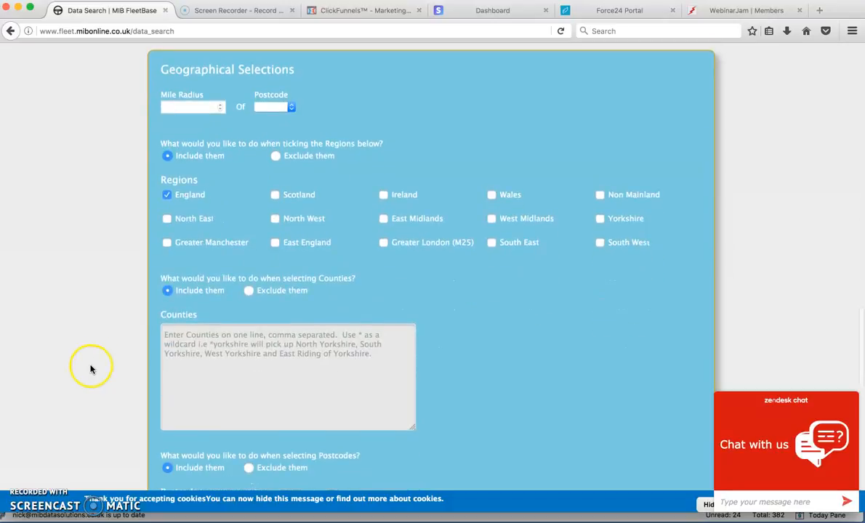
{"action": "left_click", "coordinate": [382, 353]}
{"action": "type", "text": "warwickshir"}
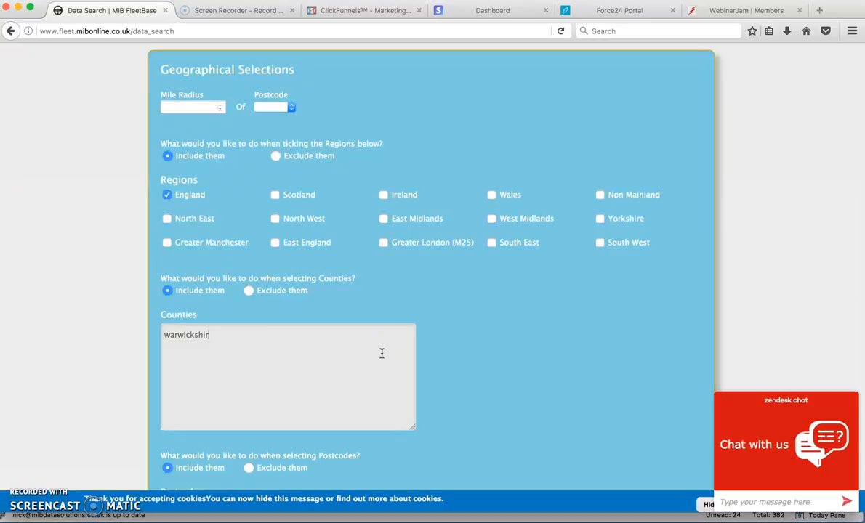
{"action": "left_click", "coordinate": [168, 291]}
{"action": "left_click", "coordinate": [248, 291]}
{"action": "scroll", "coordinate": [469, 285], "scroll_direction": "down", "scroll_amount": 1}
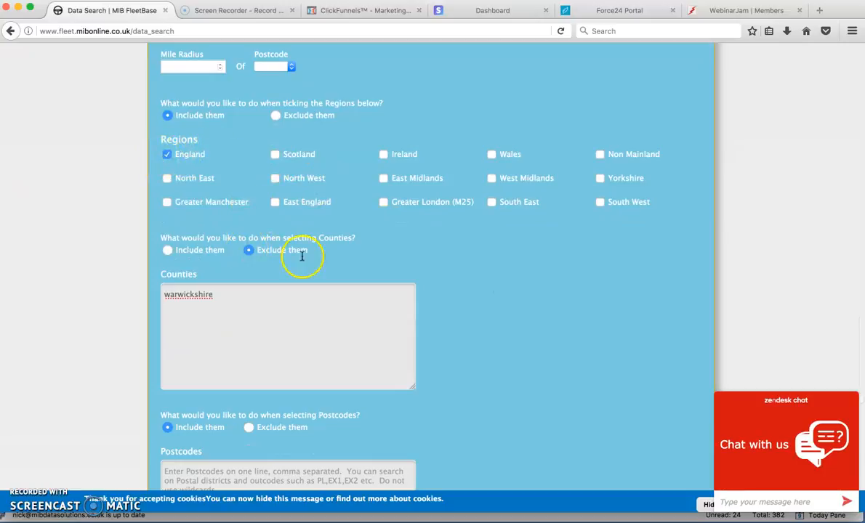
{"action": "scroll", "coordinate": [467, 296], "scroll_direction": "down", "scroll_amount": 1}
{"action": "scroll", "coordinate": [468, 296], "scroll_direction": "down", "scroll_amount": 1}
{"action": "left_click_drag", "start_coordinate": [232, 248], "coordinate": [108, 247]}
{"action": "left_click", "coordinate": [201, 275]}
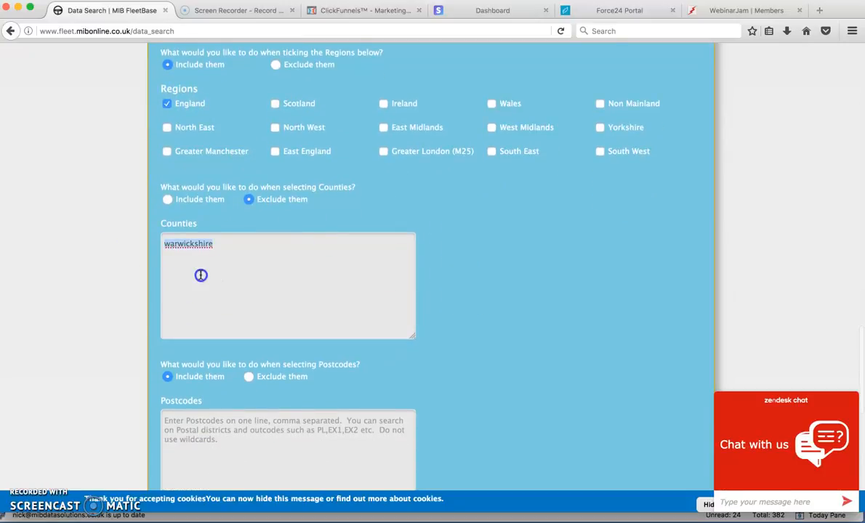
Step: Try entering b as a postcode to include, and empty the Postcodes field again
{"action": "scroll", "coordinate": [125, 326], "scroll_direction": "down", "scroll_amount": 1}
{"action": "scroll", "coordinate": [126, 327], "scroll_direction": "down", "scroll_amount": 2}
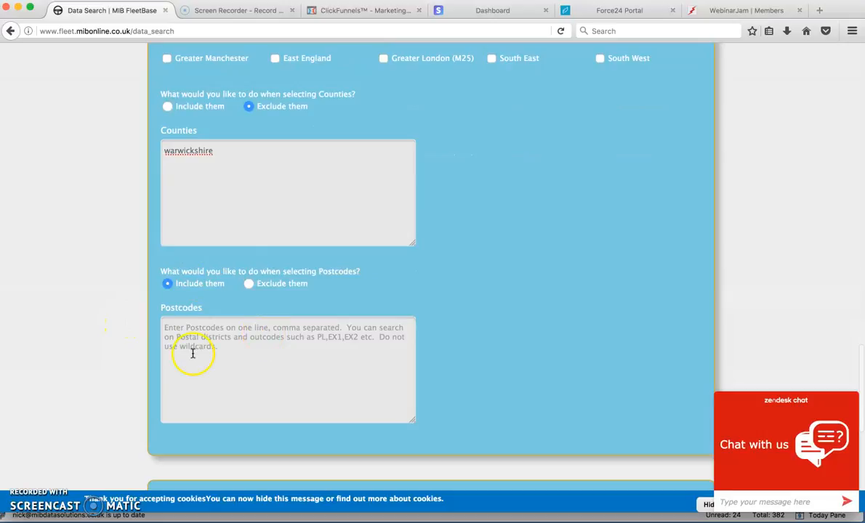
{"action": "type", "text": "b,"}
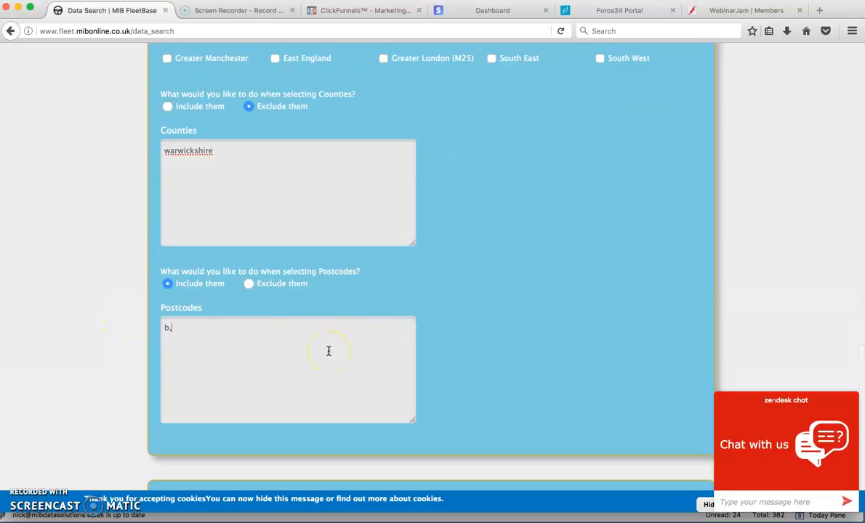
{"action": "key", "text": "BackSpace"}
{"action": "key", "text": "BackSpace"}
{"action": "key", "text": "BackSpace"}
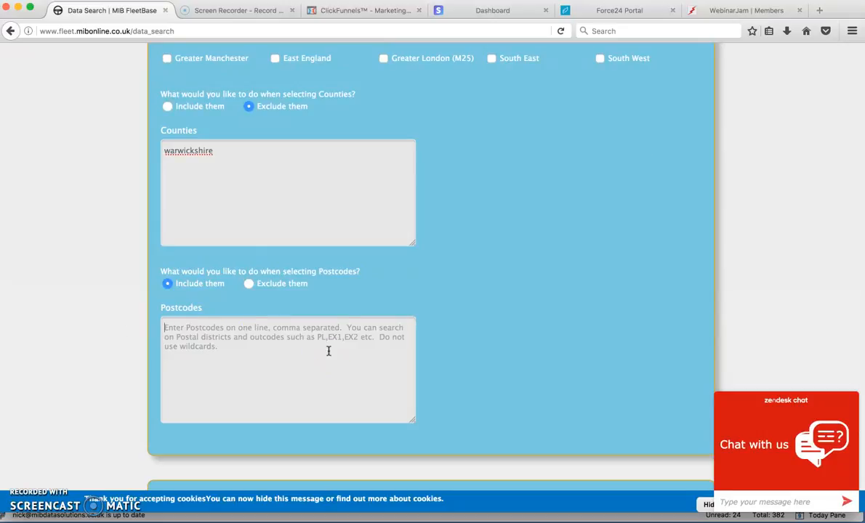
Step: Expand Deduping & Matching and view the uploaded files available for deduping without choosing one
{"action": "scroll", "coordinate": [615, 309], "scroll_direction": "down", "scroll_amount": 4}
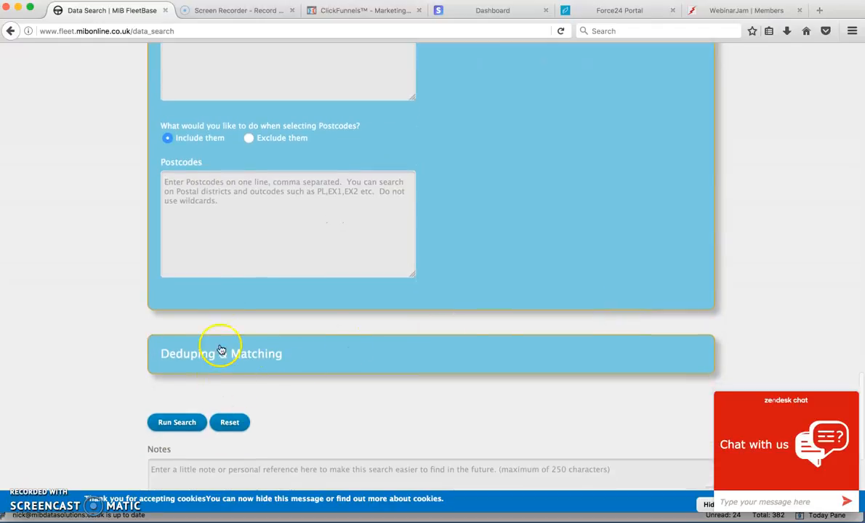
{"action": "left_click", "coordinate": [233, 353]}
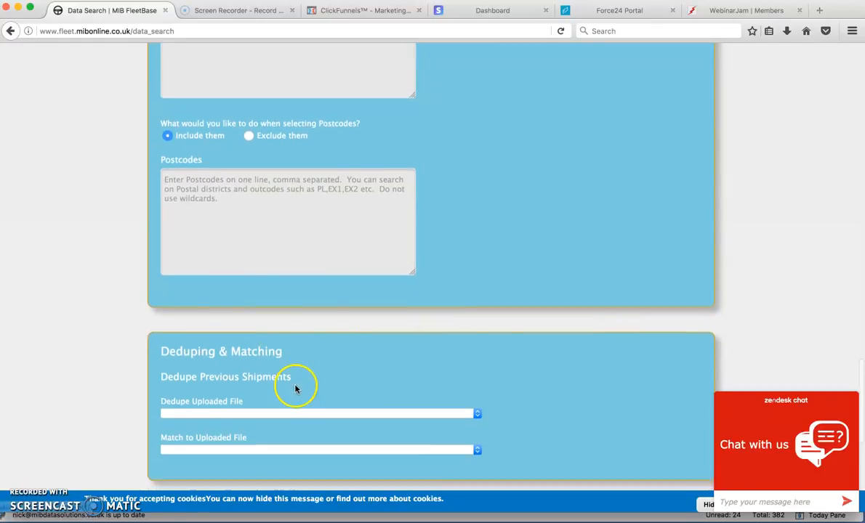
{"action": "scroll", "coordinate": [378, 359], "scroll_direction": "down", "scroll_amount": 2}
{"action": "left_click", "coordinate": [477, 367]}
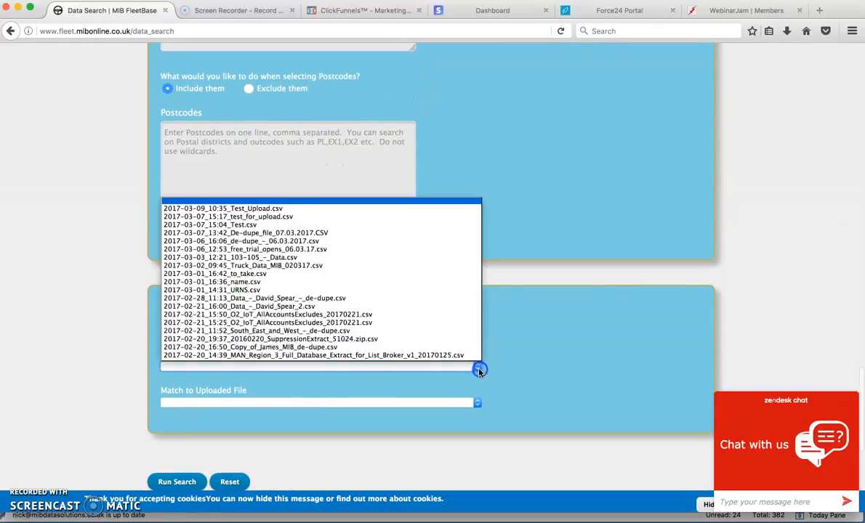
{"action": "left_click", "coordinate": [555, 317]}
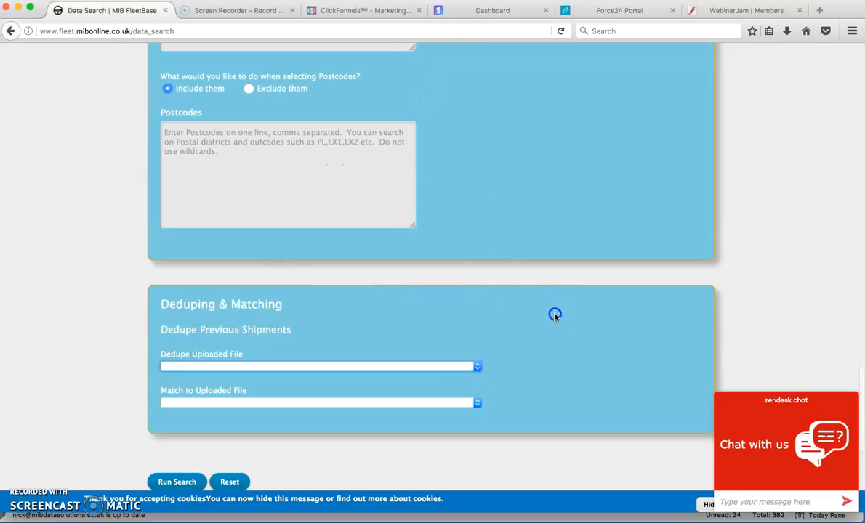
Step: Run the data search with the current selections
{"action": "scroll", "coordinate": [144, 309], "scroll_direction": "down", "scroll_amount": 3}
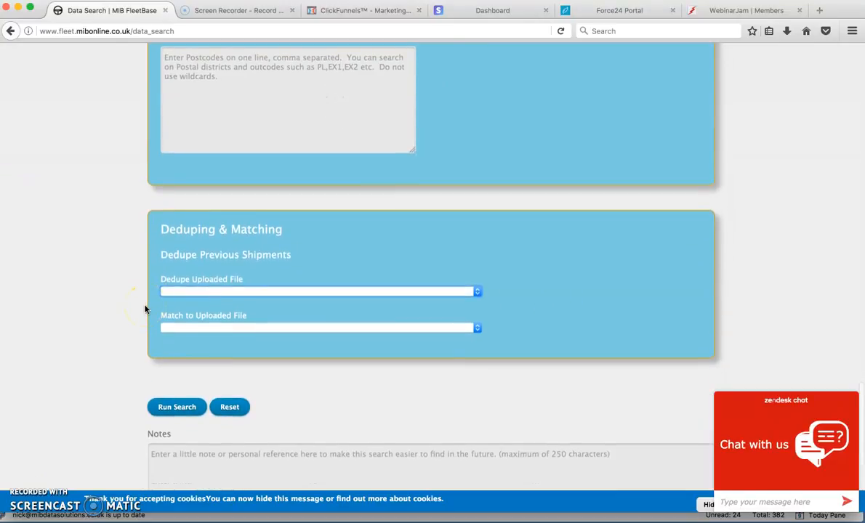
{"action": "scroll", "coordinate": [145, 309], "scroll_direction": "down", "scroll_amount": 3}
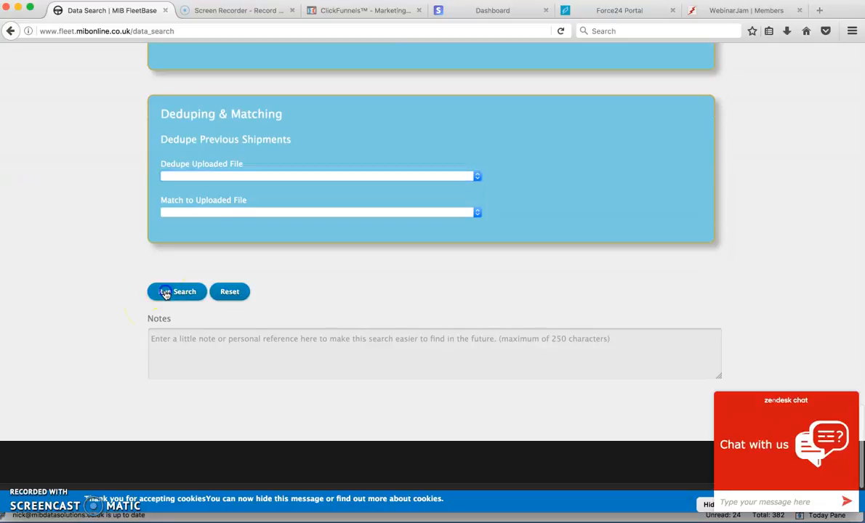
{"action": "left_click", "coordinate": [166, 292]}
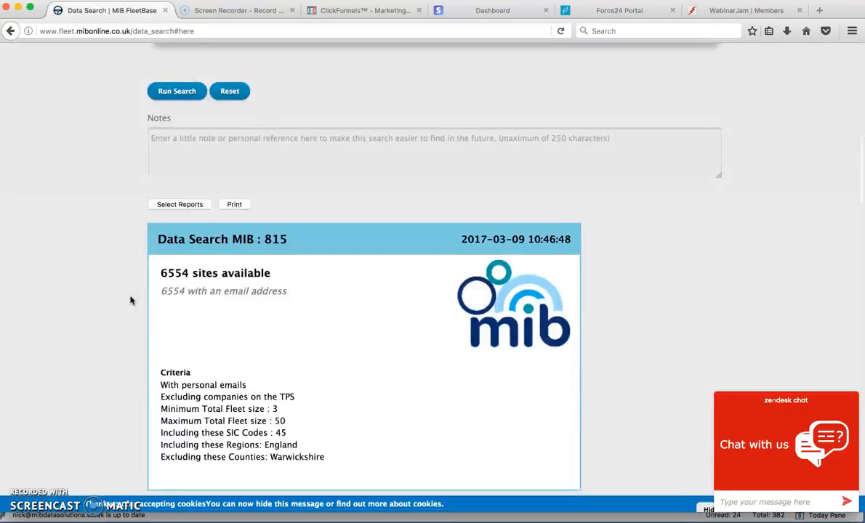
Step: Examine the search summary for the number of sites with an email address and the list of criteria
{"action": "scroll", "coordinate": [152, 247], "scroll_direction": "down", "scroll_amount": 2}
{"action": "left_click_drag", "start_coordinate": [160, 210], "coordinate": [186, 209]}
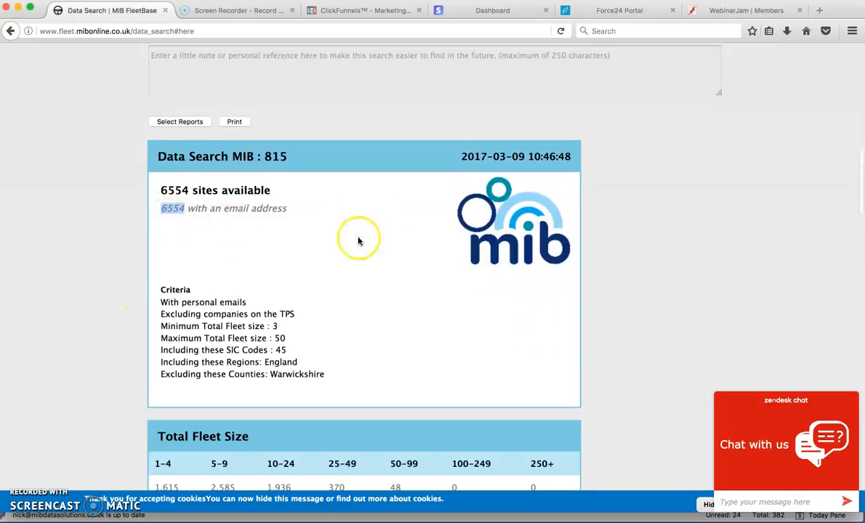
{"action": "scroll", "coordinate": [341, 269], "scroll_direction": "down", "scroll_amount": 2}
{"action": "scroll", "coordinate": [341, 275], "scroll_direction": "down", "scroll_amount": 1}
{"action": "left_click_drag", "start_coordinate": [163, 218], "coordinate": [333, 309]}
{"action": "scroll", "coordinate": [366, 311], "scroll_direction": "down", "scroll_amount": 1}
{"action": "left_click", "coordinate": [366, 311]}
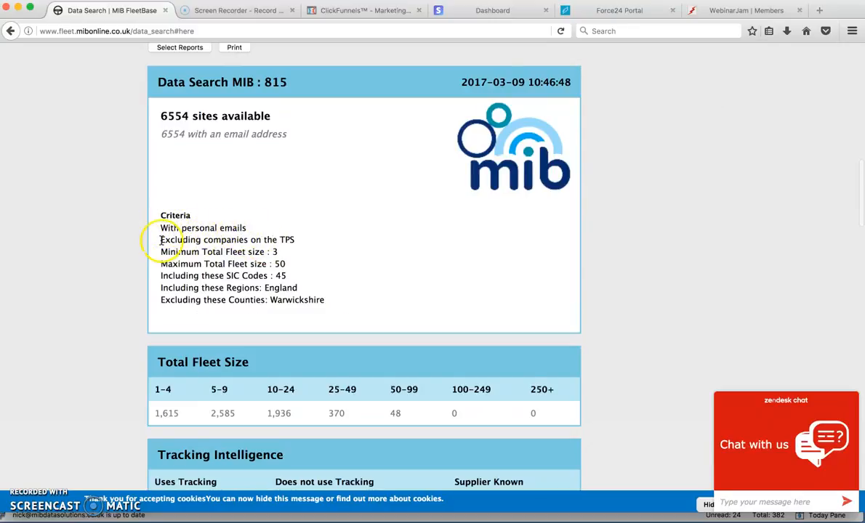
Step: Check the fleet size limits, SIC code, region and excluded county in the search criteria one by one
{"action": "left_click", "coordinate": [165, 250]}
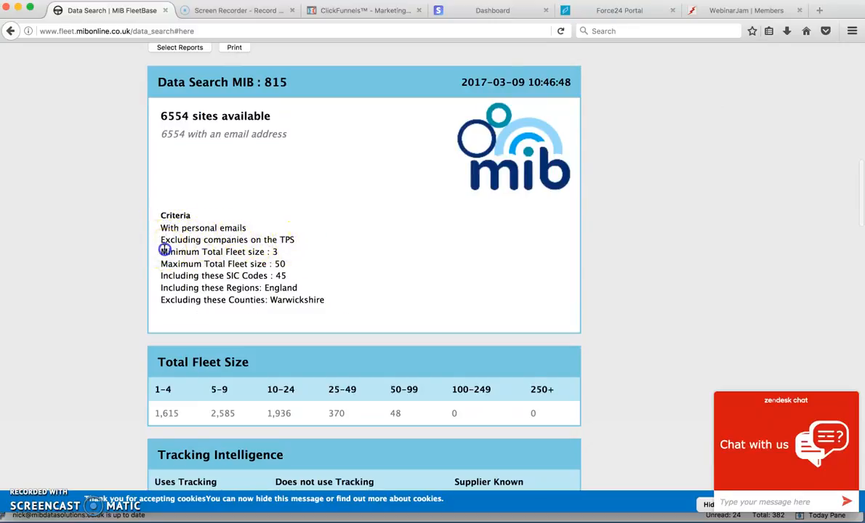
{"action": "left_click_drag", "start_coordinate": [165, 250], "coordinate": [277, 252]}
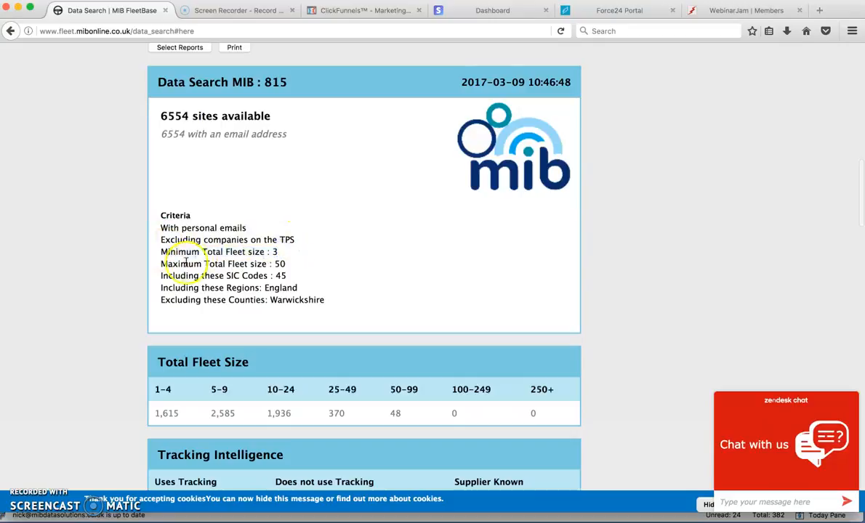
{"action": "left_click_drag", "start_coordinate": [155, 265], "coordinate": [289, 267]}
{"action": "left_click_drag", "start_coordinate": [158, 275], "coordinate": [329, 283]}
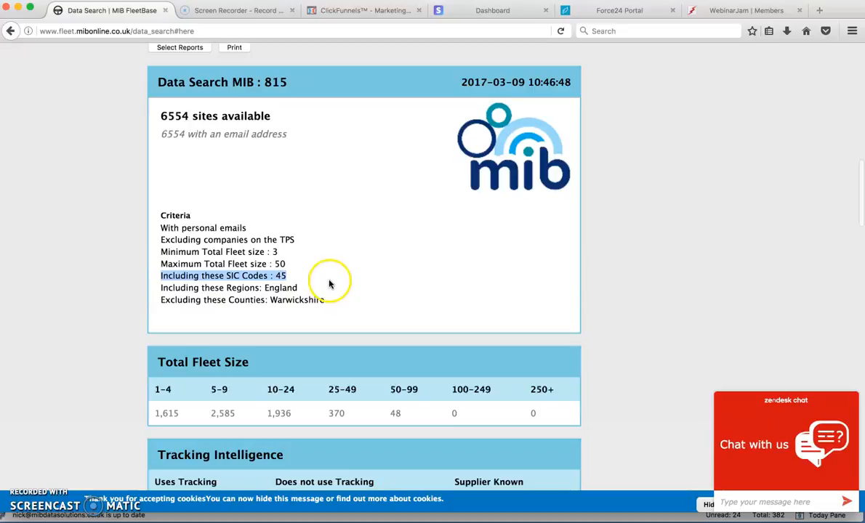
{"action": "left_click", "coordinate": [328, 284]}
{"action": "left_click_drag", "start_coordinate": [160, 288], "coordinate": [321, 291]}
{"action": "left_click", "coordinate": [323, 292]}
{"action": "left_click_drag", "start_coordinate": [162, 301], "coordinate": [391, 313]}
Step: Examine the Total Fleet Size and Tracking Intelligence breakdowns of the search results
{"action": "scroll", "coordinate": [116, 295], "scroll_direction": "down", "scroll_amount": 3}
{"action": "scroll", "coordinate": [120, 298], "scroll_direction": "down", "scroll_amount": 9}
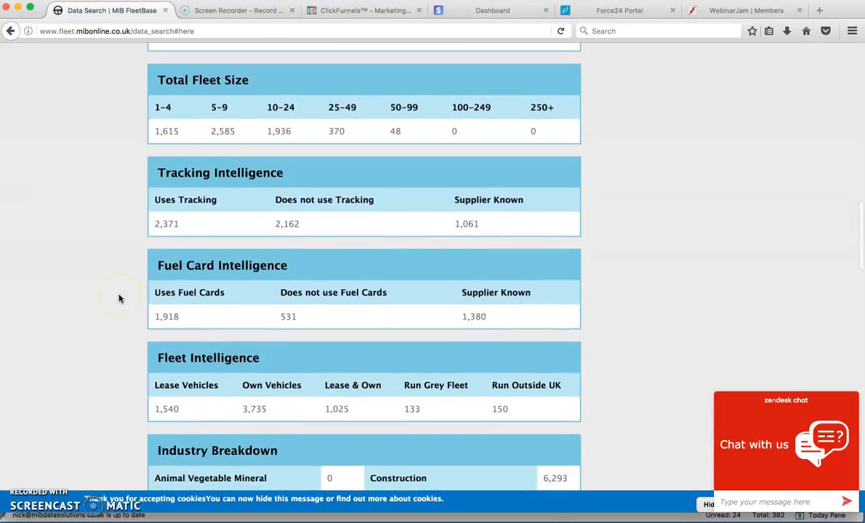
{"action": "left_click", "coordinate": [180, 104]}
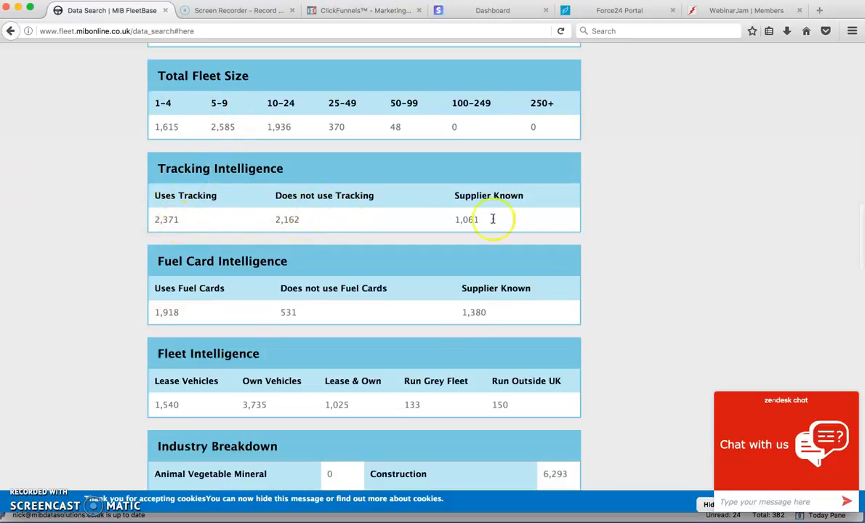
Step: Examine the Fuel Card Intelligence, Fleet Intelligence and Industry Breakdown results, including the Construction count
{"action": "scroll", "coordinate": [100, 289], "scroll_direction": "down", "scroll_amount": 2}
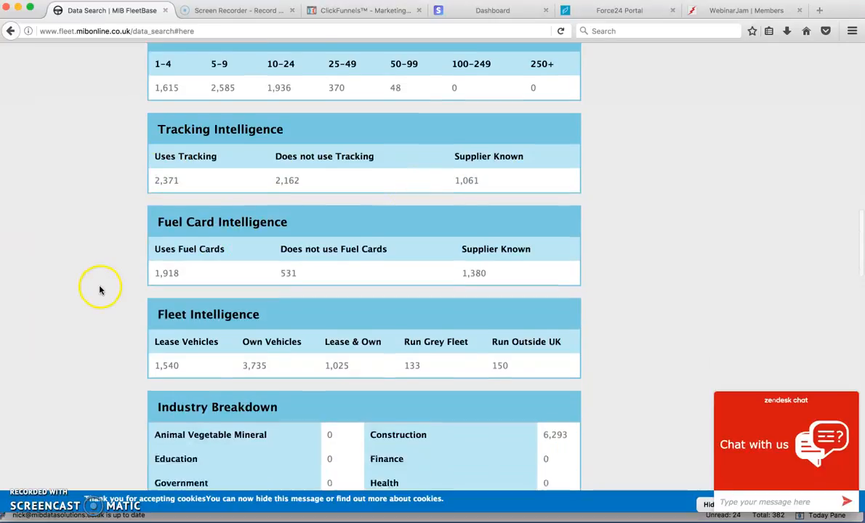
{"action": "scroll", "coordinate": [103, 309], "scroll_direction": "down", "scroll_amount": 2}
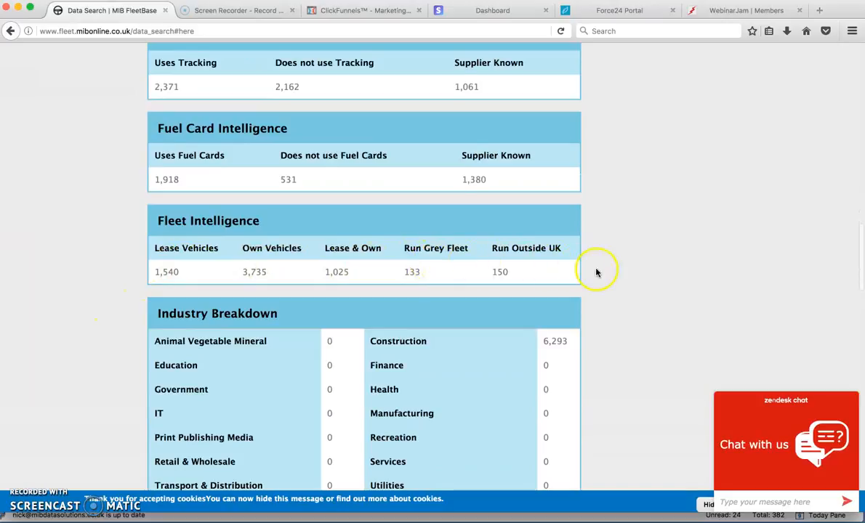
{"action": "scroll", "coordinate": [596, 270], "scroll_direction": "down", "scroll_amount": 3}
{"action": "double_click", "coordinate": [554, 230]}
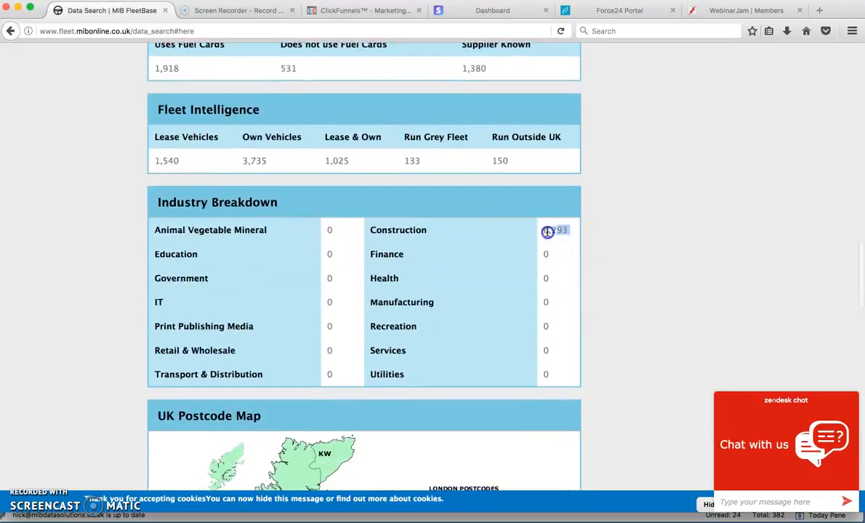
Step: Review the UK Postcode Map and Postcode Breakdown of the search results, and return to the start of the Data Search page
{"action": "scroll", "coordinate": [95, 250], "scroll_direction": "down", "scroll_amount": 4}
{"action": "scroll", "coordinate": [95, 253], "scroll_direction": "down", "scroll_amount": 10}
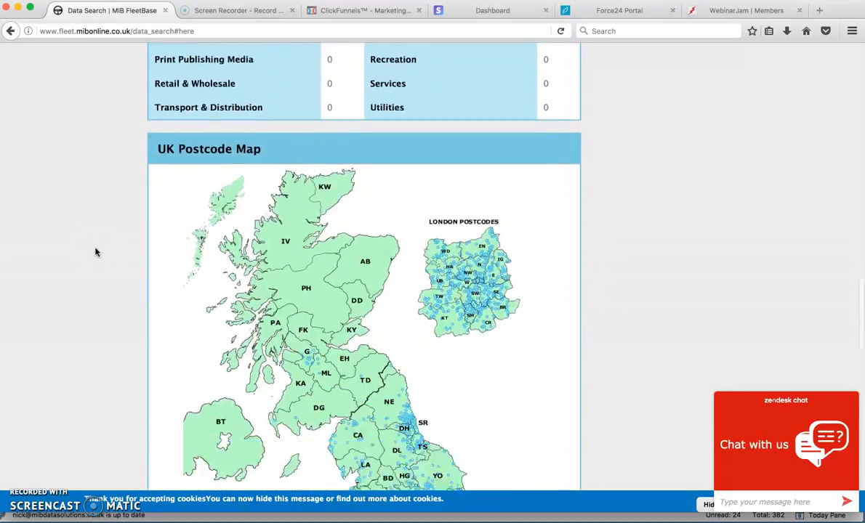
{"action": "scroll", "coordinate": [108, 251], "scroll_direction": "down", "scroll_amount": 1}
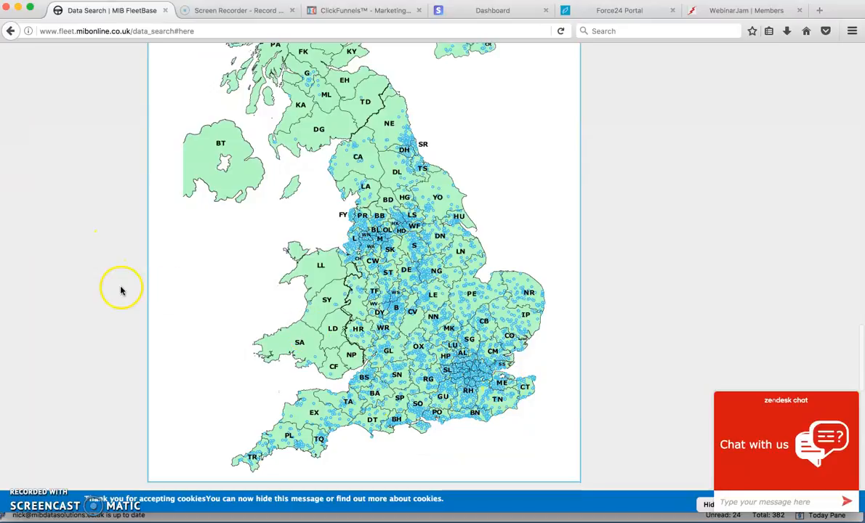
{"action": "scroll", "coordinate": [120, 289], "scroll_direction": "down", "scroll_amount": 8}
{"action": "scroll", "coordinate": [116, 290], "scroll_direction": "down", "scroll_amount": 10}
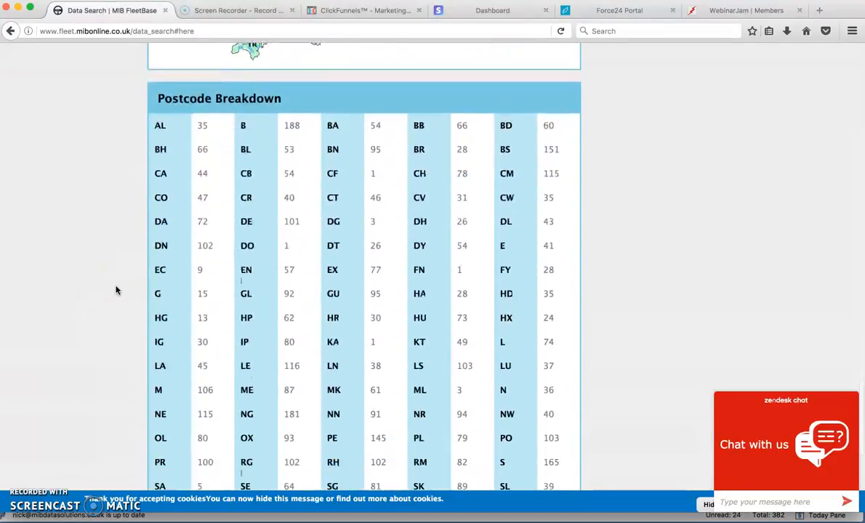
{"action": "scroll", "coordinate": [116, 290], "scroll_direction": "up", "scroll_amount": 20}
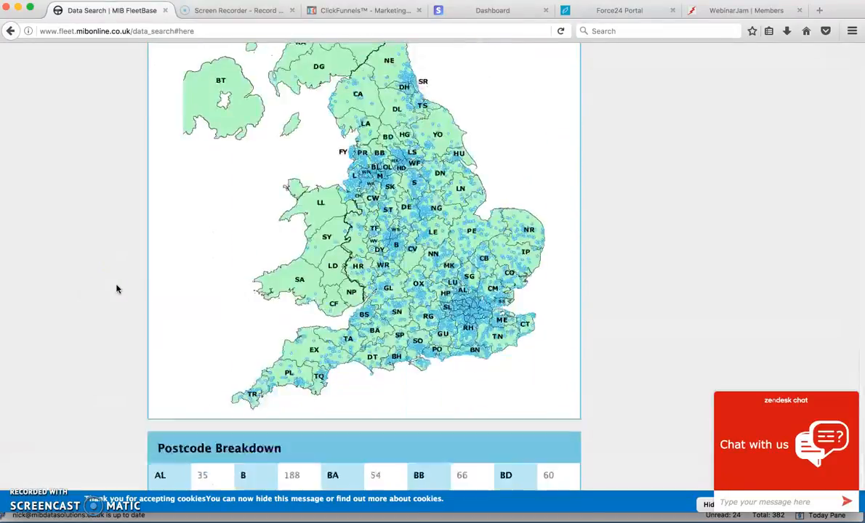
{"action": "scroll", "coordinate": [117, 289], "scroll_direction": "up", "scroll_amount": 2}
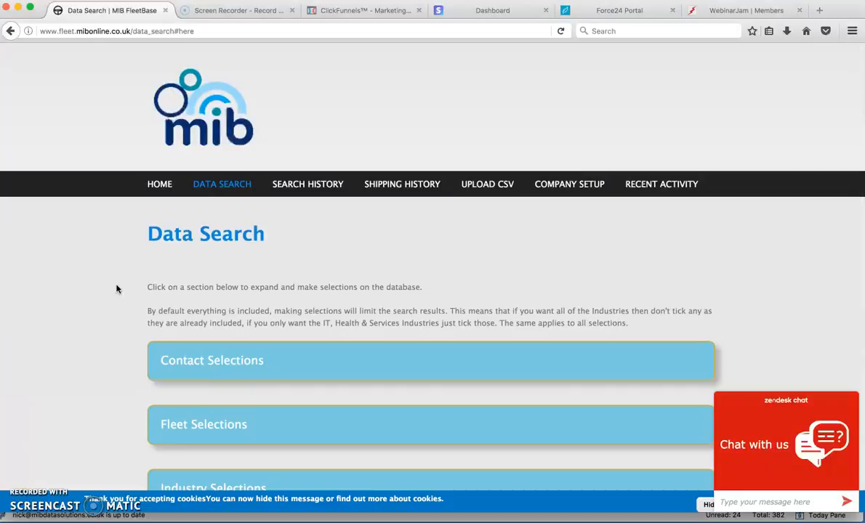
{"action": "scroll", "coordinate": [117, 289], "scroll_direction": "down", "scroll_amount": 1}
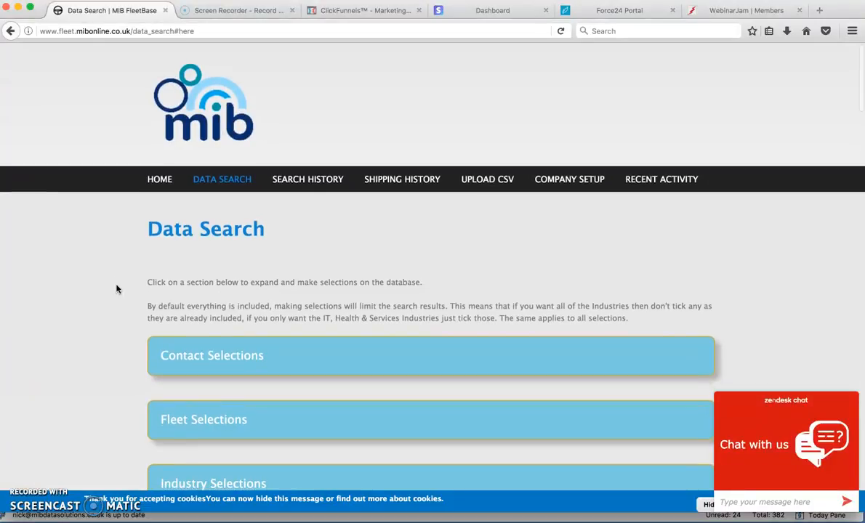